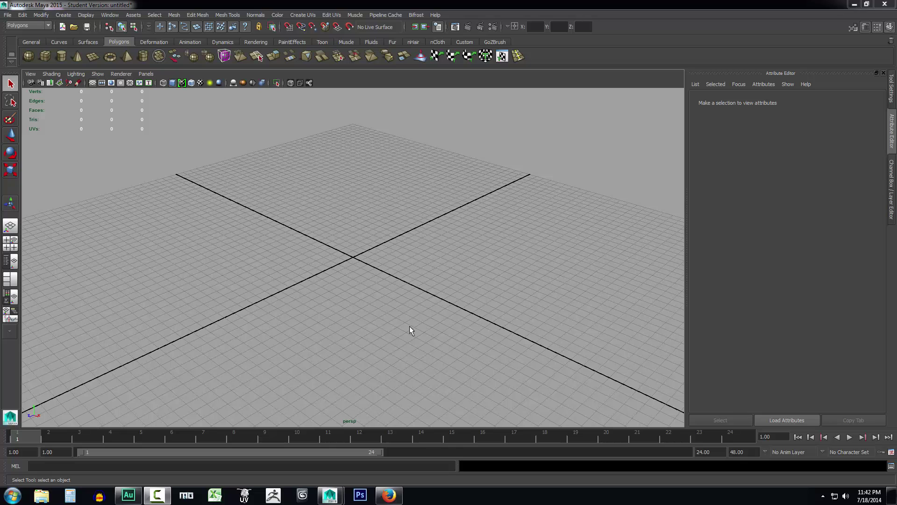
Nudge the empty perspective view and bring up the File menu options.
{"action": "middle_click_drag", "start_coordinate": [396, 322], "coordinate": [398, 330], "text": "alt"}
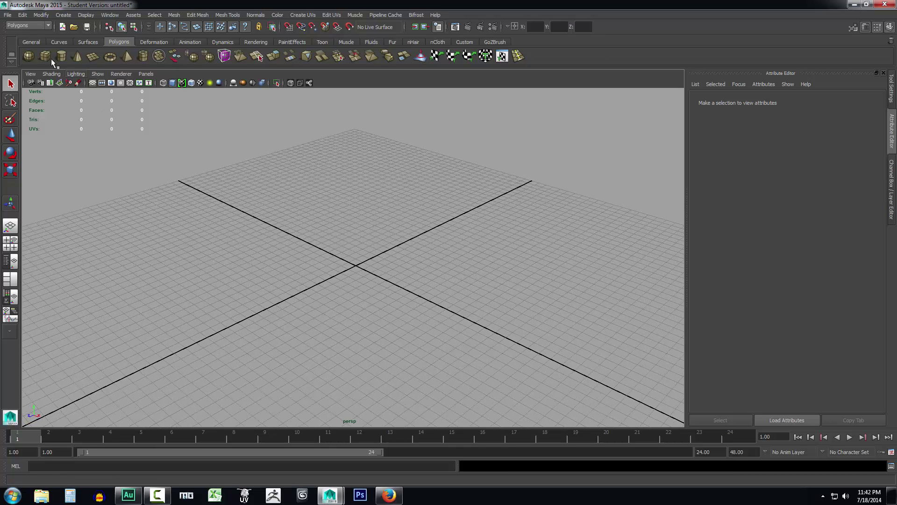
{"action": "left_click", "coordinate": [8, 16]}
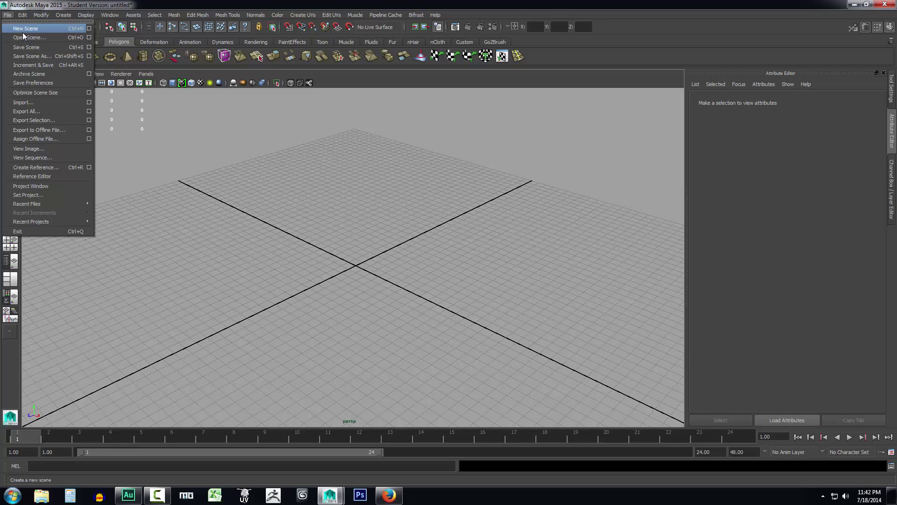
Start a new scene, discarding unsaved changes to the old one.
{"action": "left_click", "coordinate": [23, 32]}
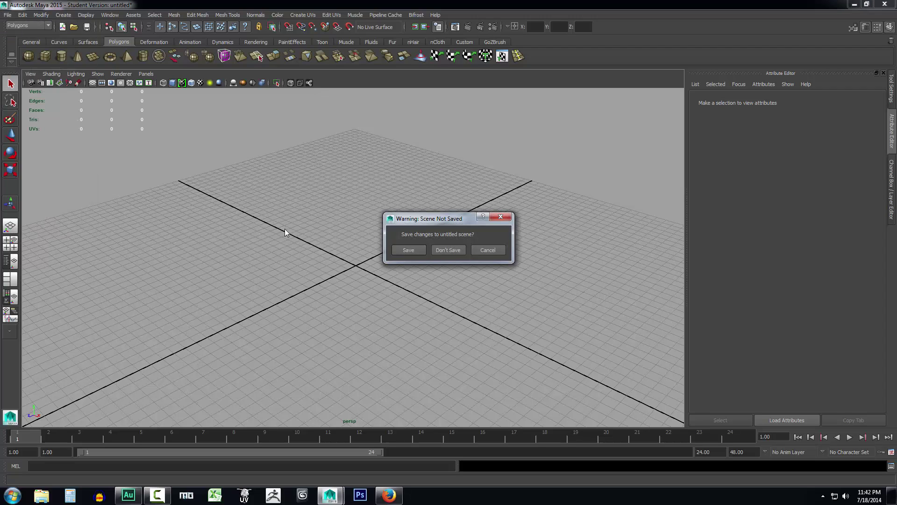
{"action": "left_click", "coordinate": [448, 250]}
{"action": "scroll", "coordinate": [413, 284], "scroll_direction": "up", "scroll_amount": 5}
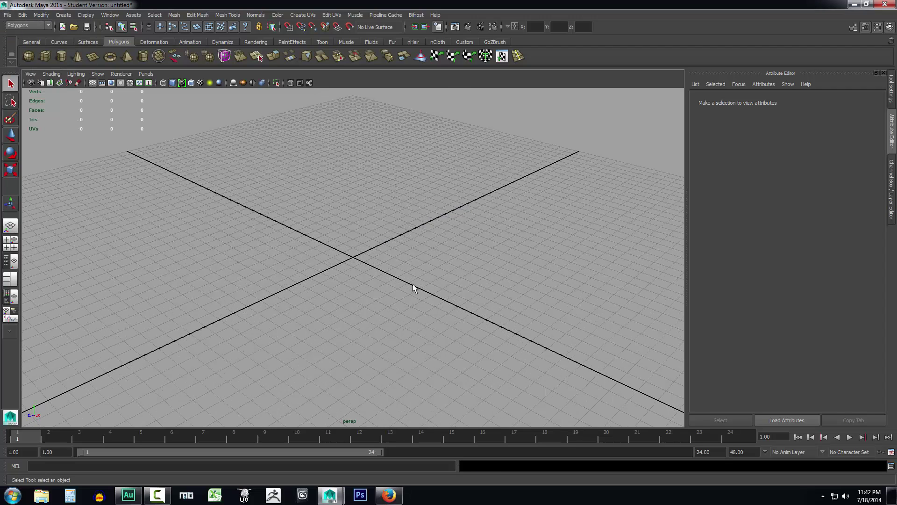
Add a polygon cube, enlarge it and lift it onto the grid, then return to the Firefox image search.
{"action": "left_click", "coordinate": [46, 54]}
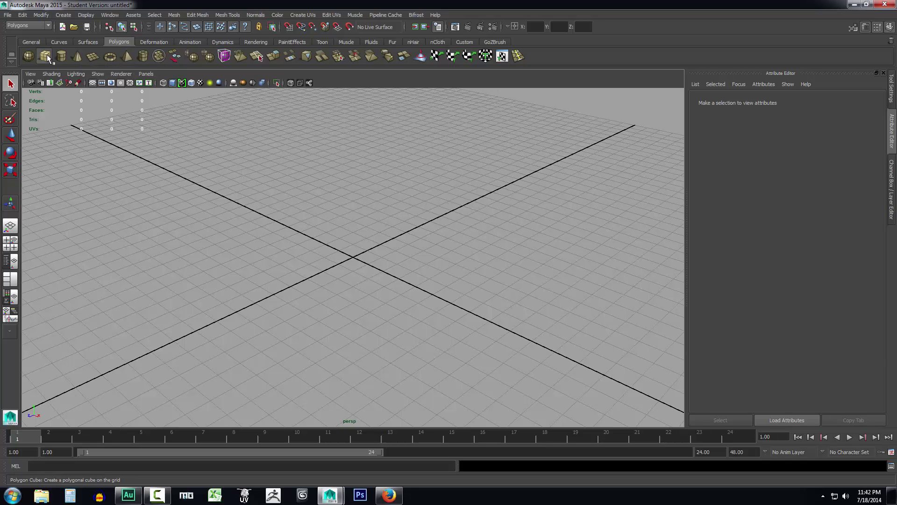
{"action": "key", "text": "r"}
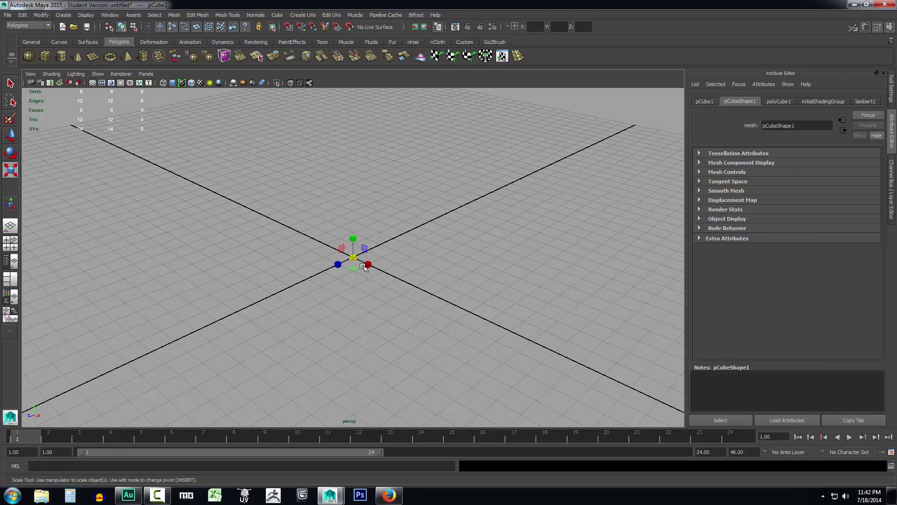
{"action": "left_click_drag", "start_coordinate": [352, 257], "coordinate": [425, 306]}
{"action": "key", "text": "w"}
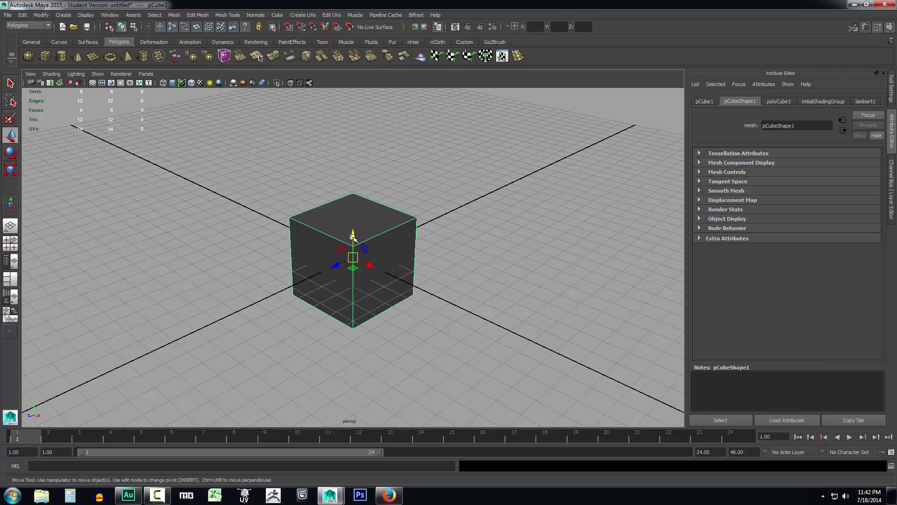
{"action": "left_click_drag", "start_coordinate": [352, 237], "coordinate": [355, 193]}
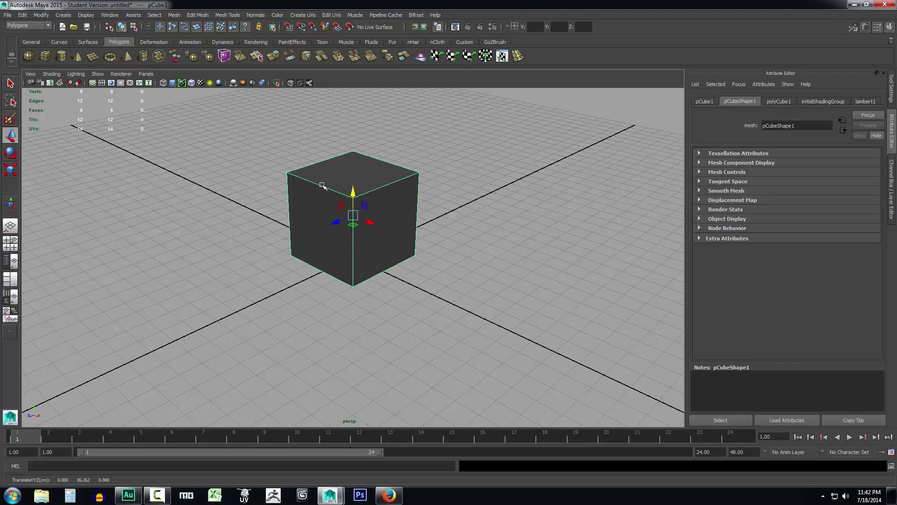
{"action": "left_click", "coordinate": [449, 304]}
{"action": "left_click", "coordinate": [399, 265]}
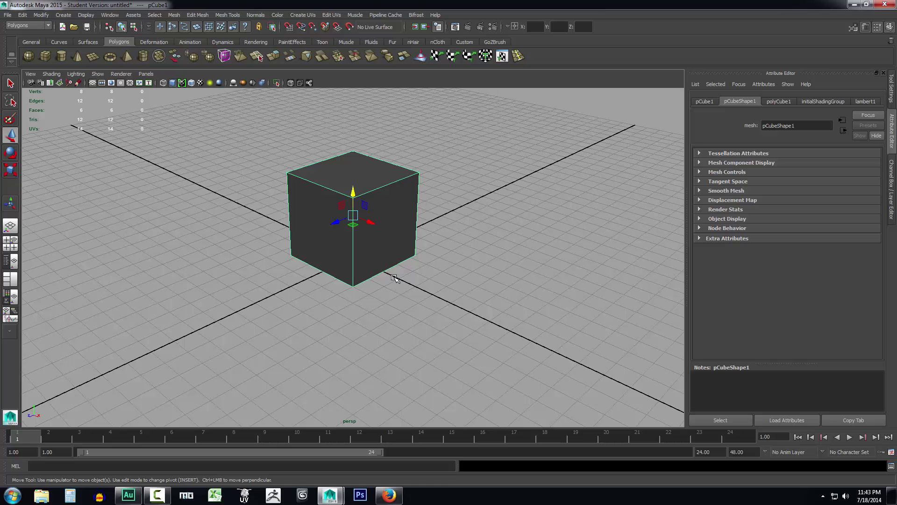
{"action": "scroll", "coordinate": [394, 281], "scroll_direction": "up", "scroll_amount": 3}
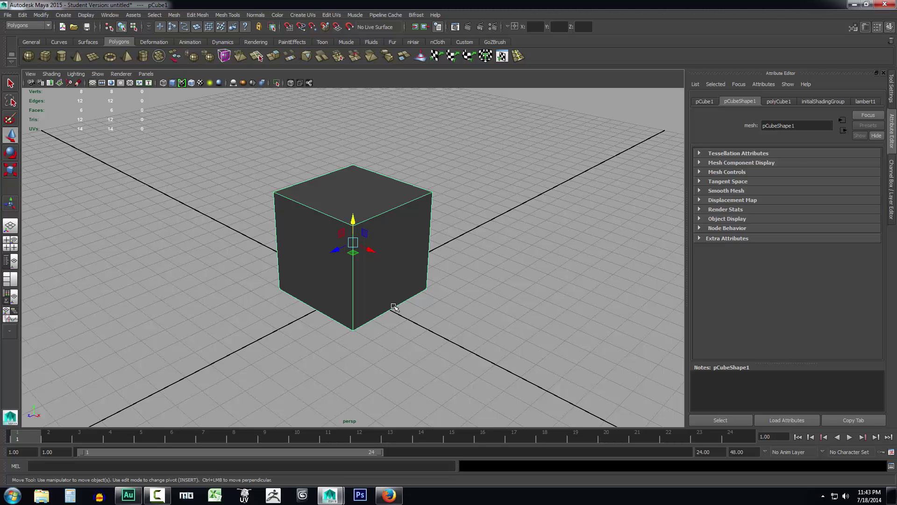
{"action": "left_click", "coordinate": [388, 495]}
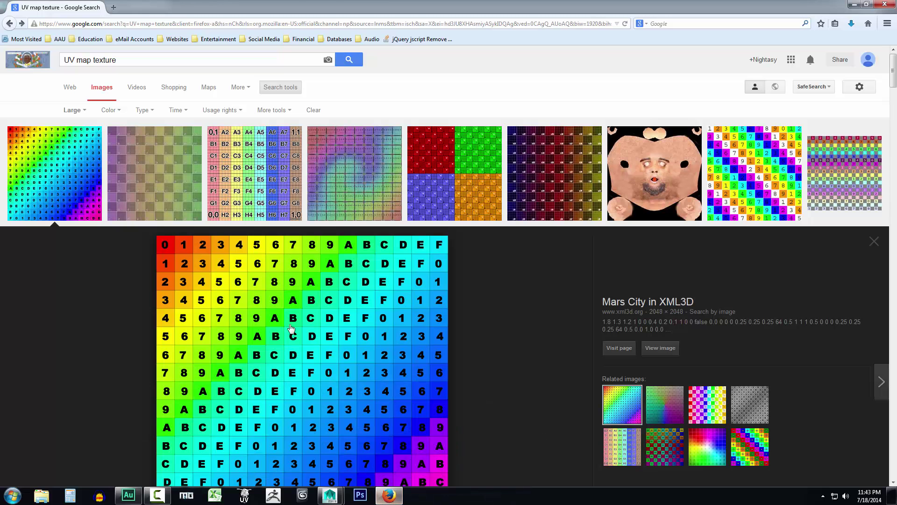
Keep the image size filter on Large and open the context menu for the rainbow numbered grid image.
{"action": "left_click", "coordinate": [276, 89]}
{"action": "left_click", "coordinate": [276, 89]}
{"action": "left_click", "coordinate": [82, 114]}
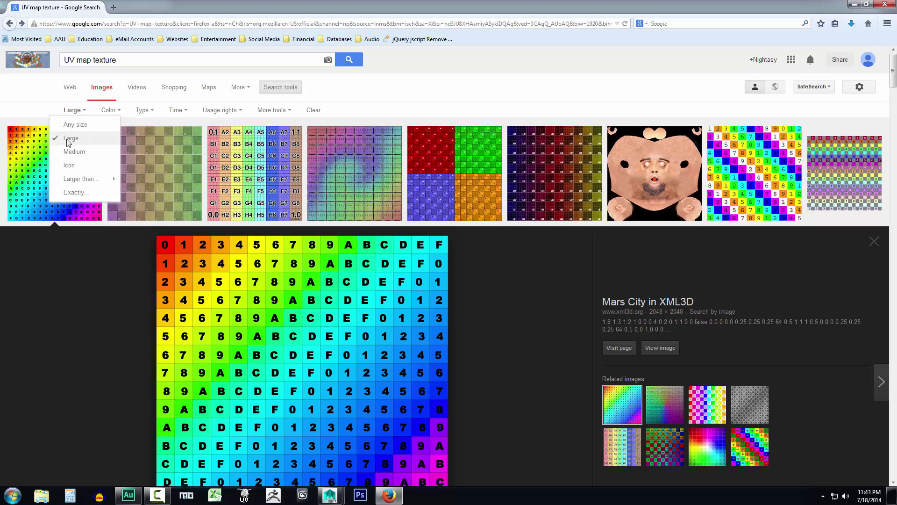
{"action": "left_click", "coordinate": [78, 112]}
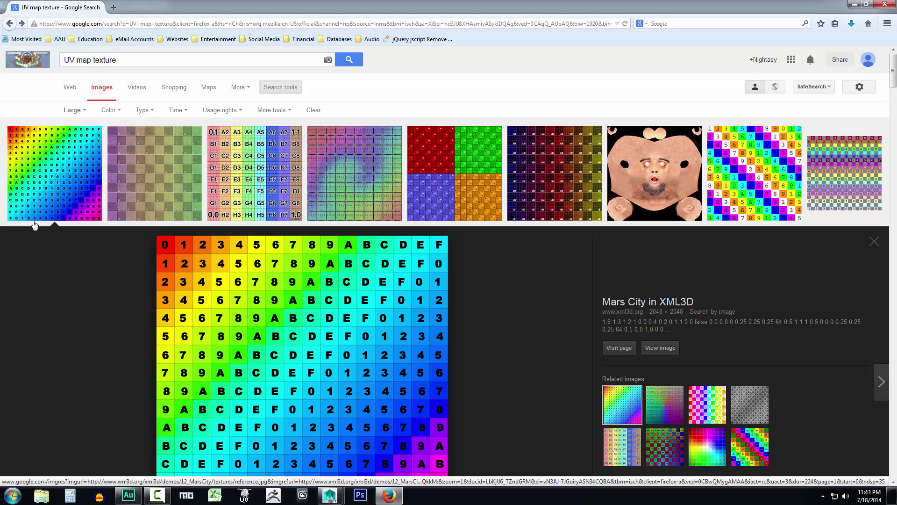
{"action": "right_click", "coordinate": [251, 290]}
{"action": "right_click", "coordinate": [254, 267]}
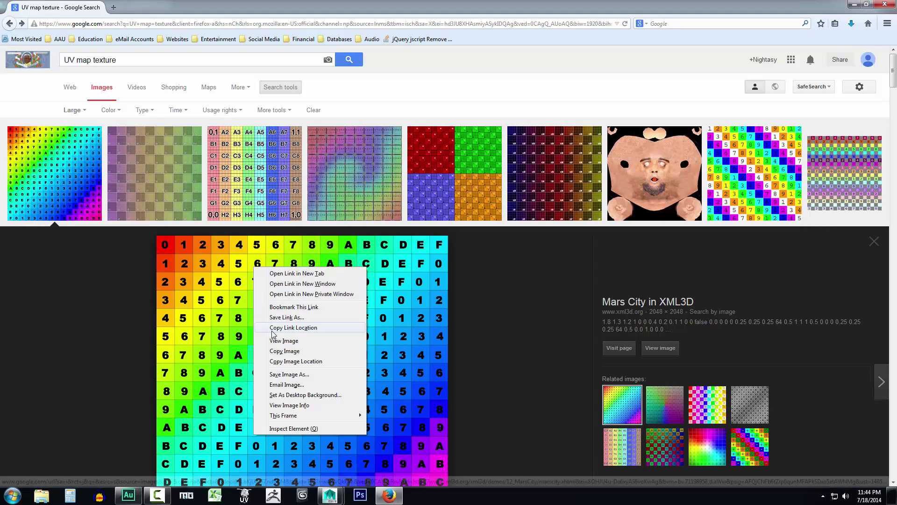
View the rainbow grid texture on its own at full resolution.
{"action": "left_click", "coordinate": [282, 344]}
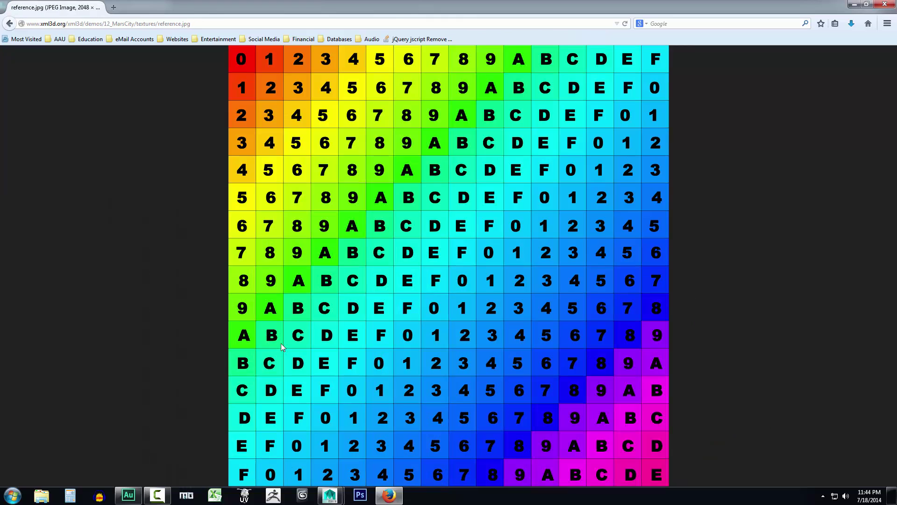
{"action": "left_click", "coordinate": [372, 261]}
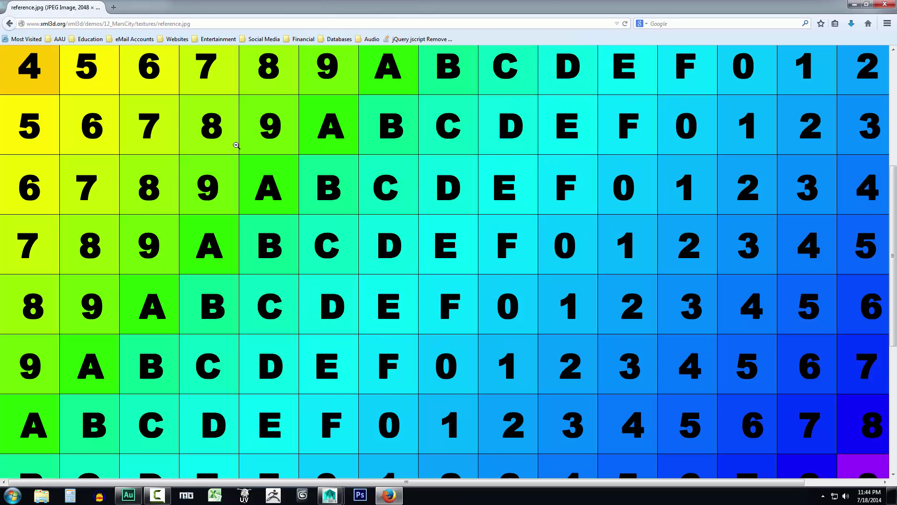
{"action": "right_click", "coordinate": [260, 204]}
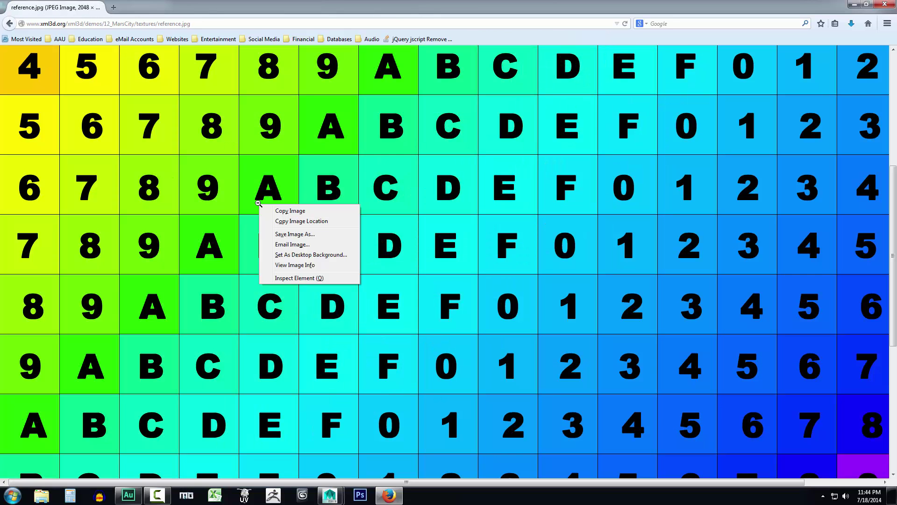
Save the texture over UV_Testing.jpg in MayaSwordTutorial/images, replacing it, and return to Maya.
{"action": "left_click", "coordinate": [283, 234]}
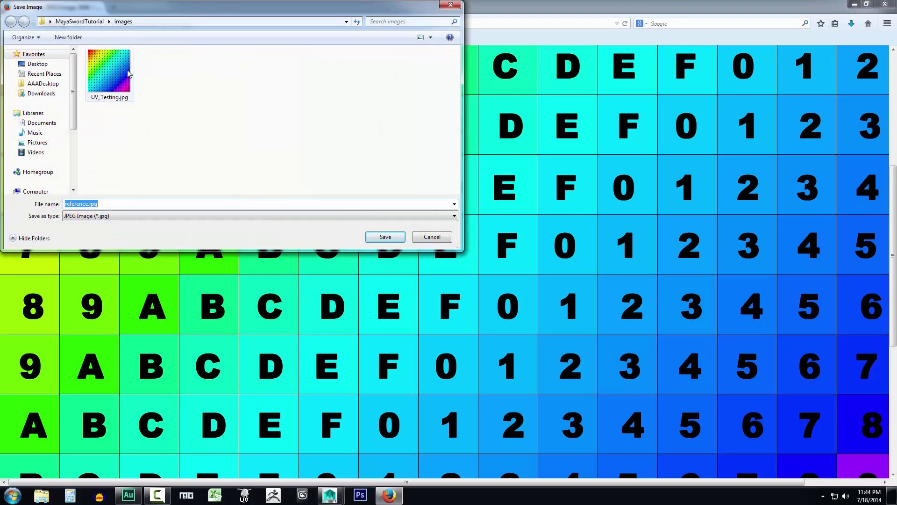
{"action": "left_click", "coordinate": [117, 91]}
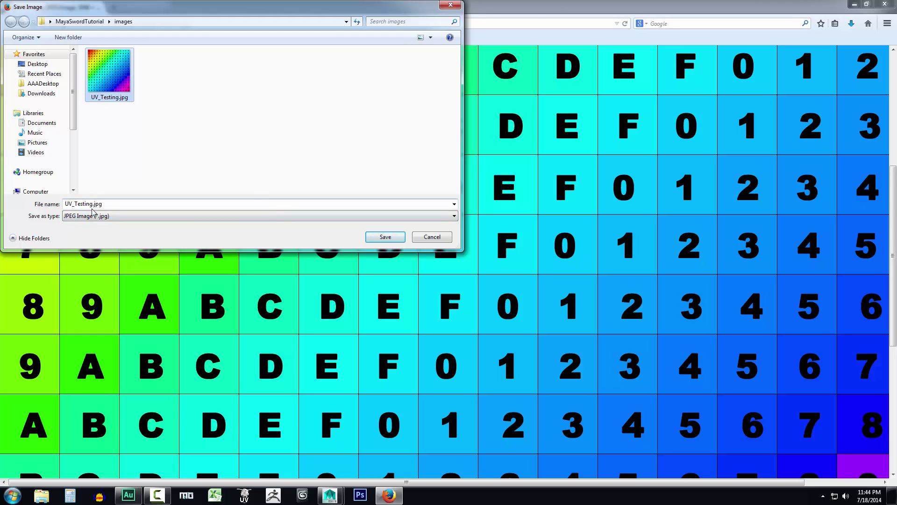
{"action": "left_click", "coordinate": [370, 238]}
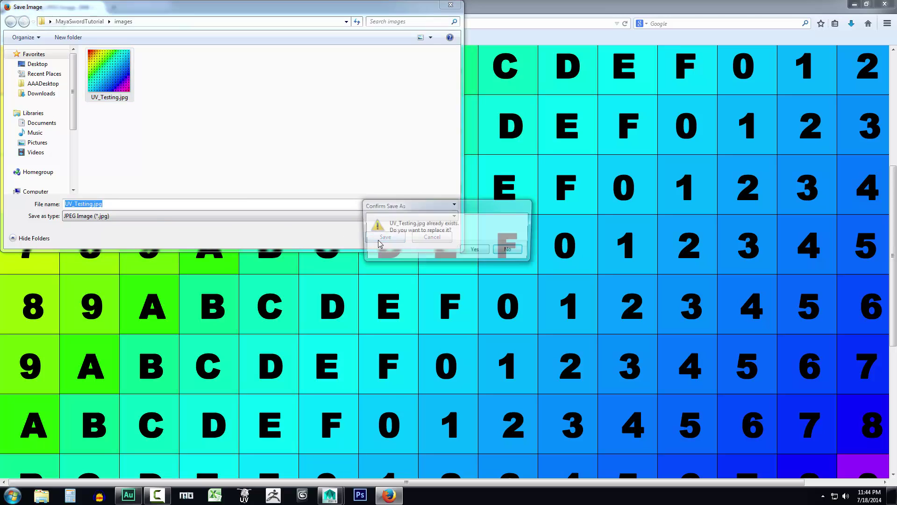
{"action": "left_click", "coordinate": [474, 250]}
{"action": "left_click", "coordinate": [854, 4]}
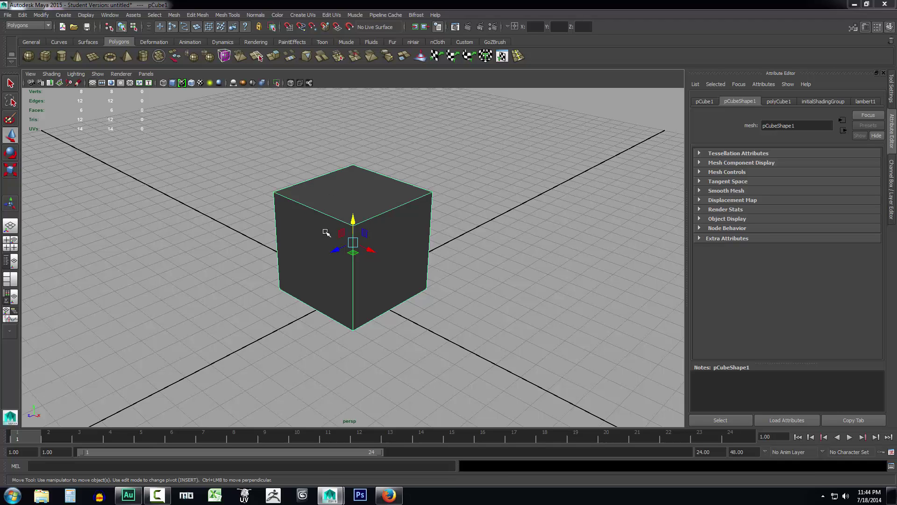
Assign a new Lambert material, lambert2, to the cube.
{"action": "right_click", "coordinate": [331, 214]}
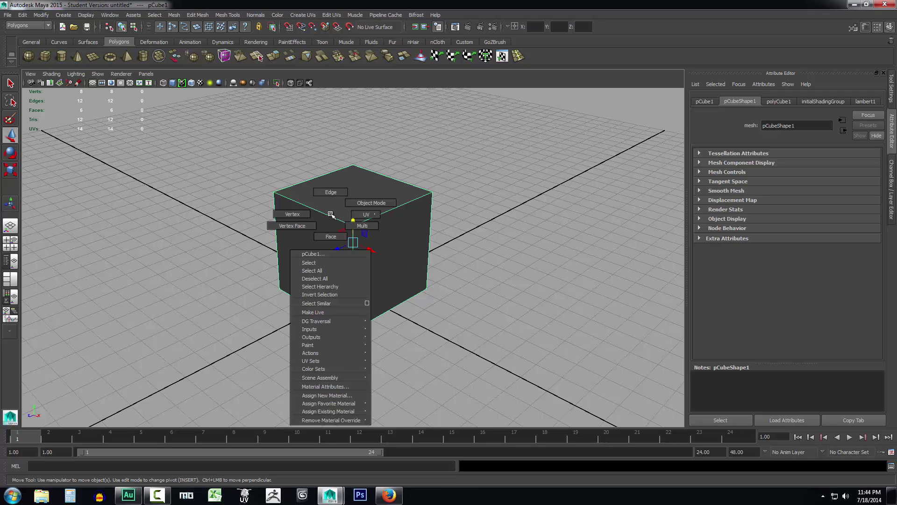
{"action": "left_click", "coordinate": [339, 396]}
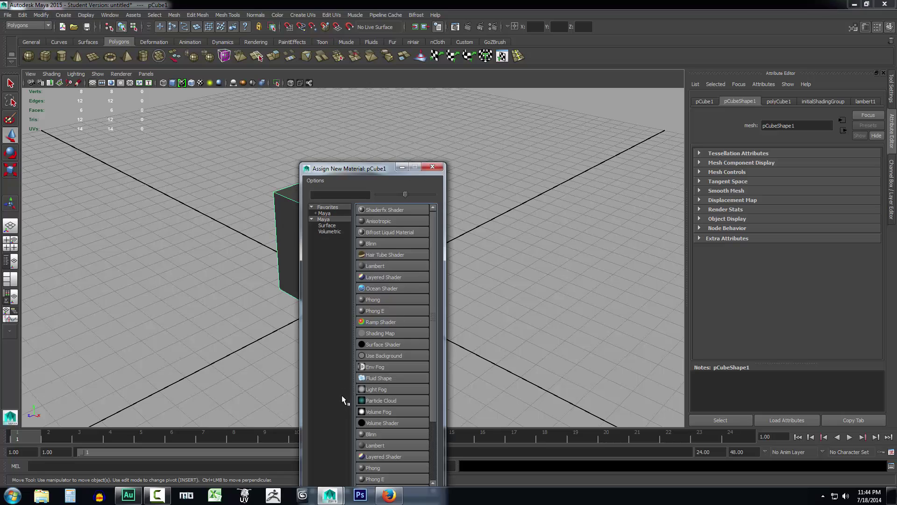
{"action": "left_click_drag", "start_coordinate": [358, 169], "coordinate": [336, 102]}
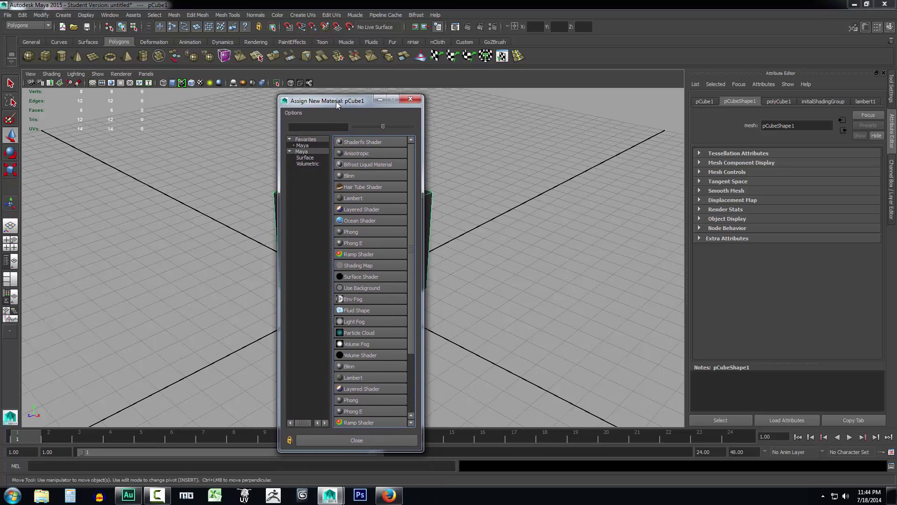
{"action": "left_click", "coordinate": [348, 198]}
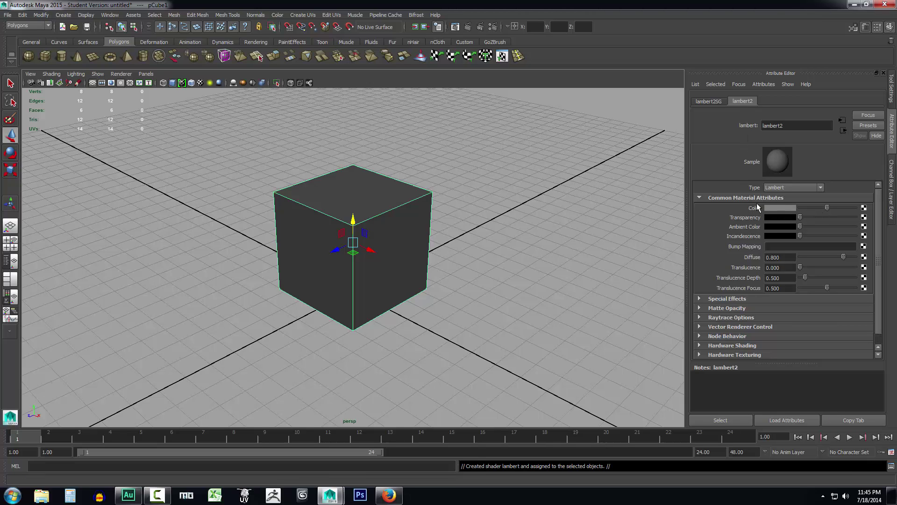
Connect a File texture to the material's colour, loading the UV_Testing.jpg image.
{"action": "left_click", "coordinate": [864, 209]}
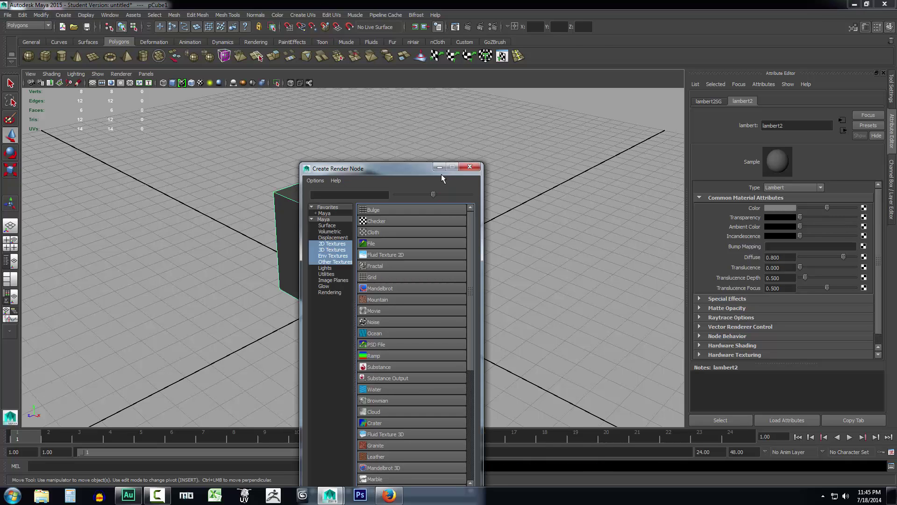
{"action": "left_click_drag", "start_coordinate": [391, 169], "coordinate": [405, 85]}
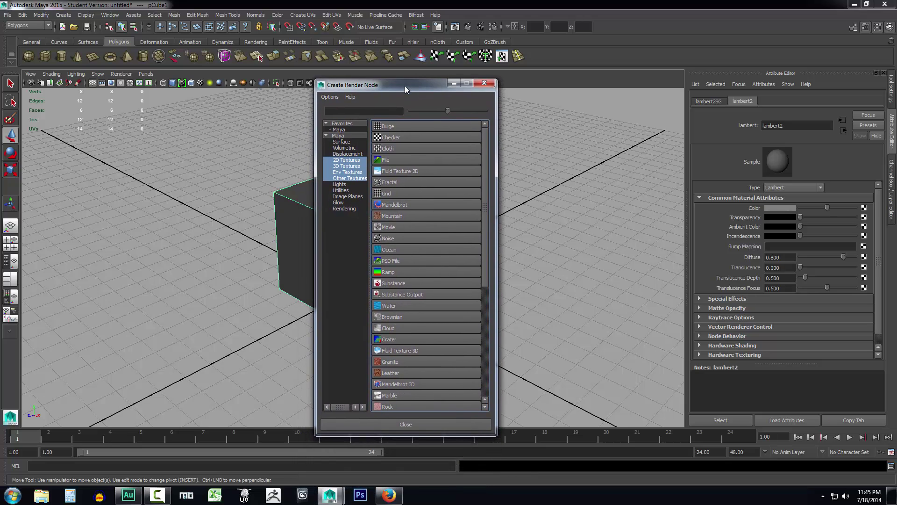
{"action": "left_click", "coordinate": [390, 160]}
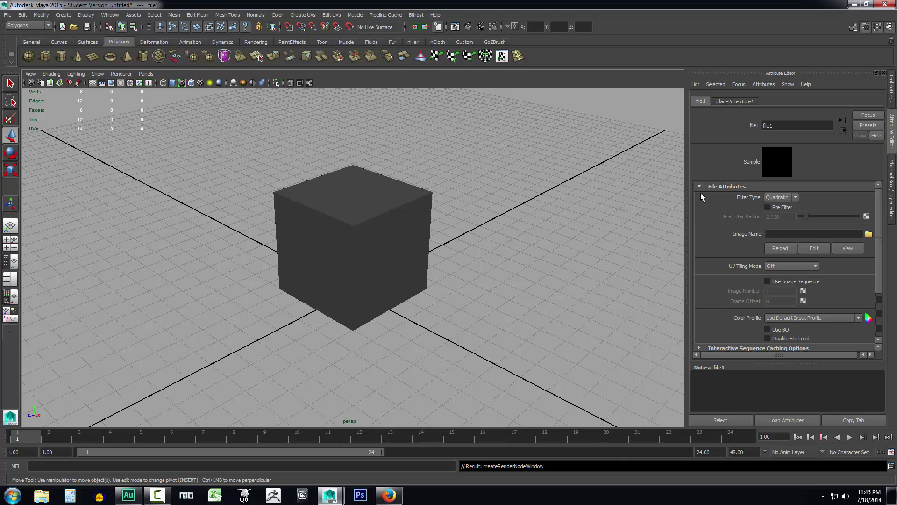
{"action": "left_click", "coordinate": [869, 234]}
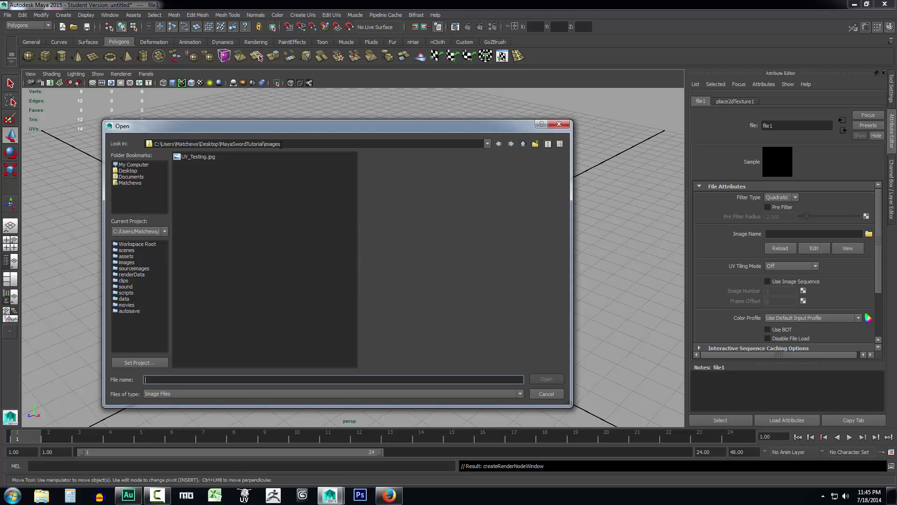
{"action": "left_click", "coordinate": [198, 157]}
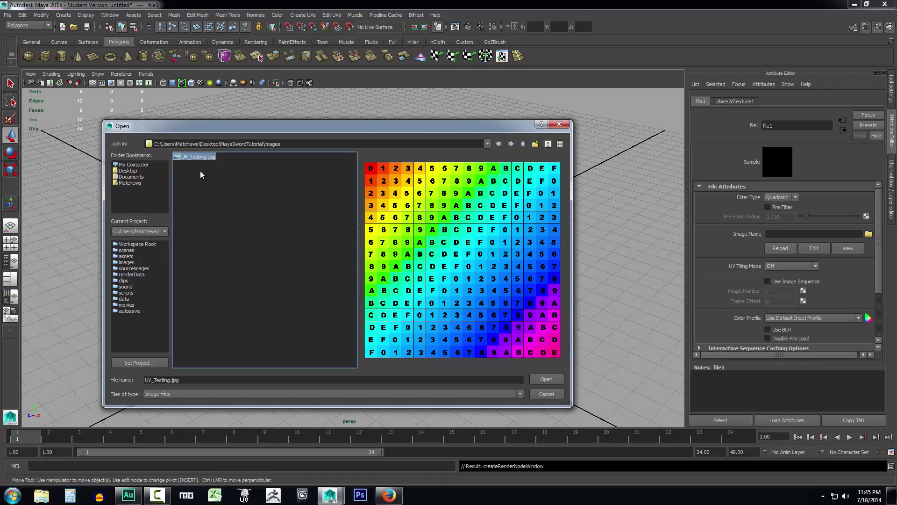
{"action": "left_click", "coordinate": [543, 378]}
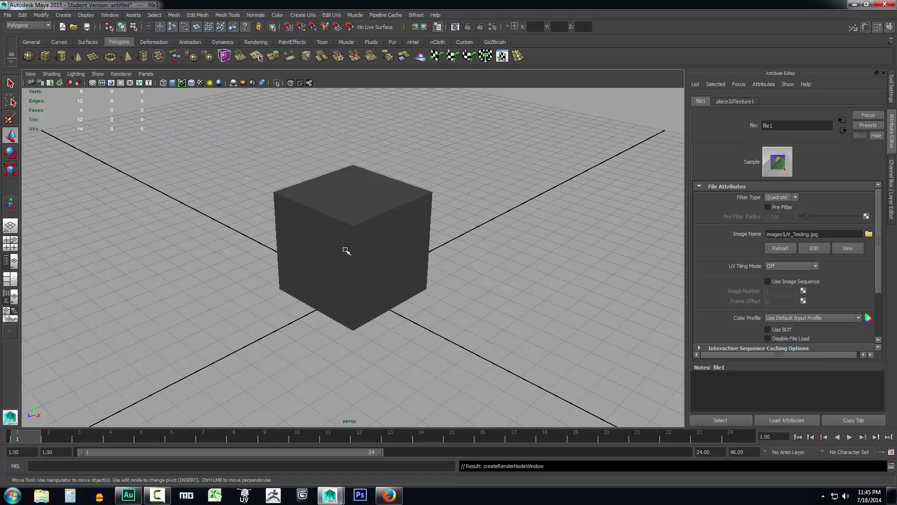
Turn on textured shading with 6 and orbit around the cube to view the numbered texture.
{"action": "key", "text": "6"}
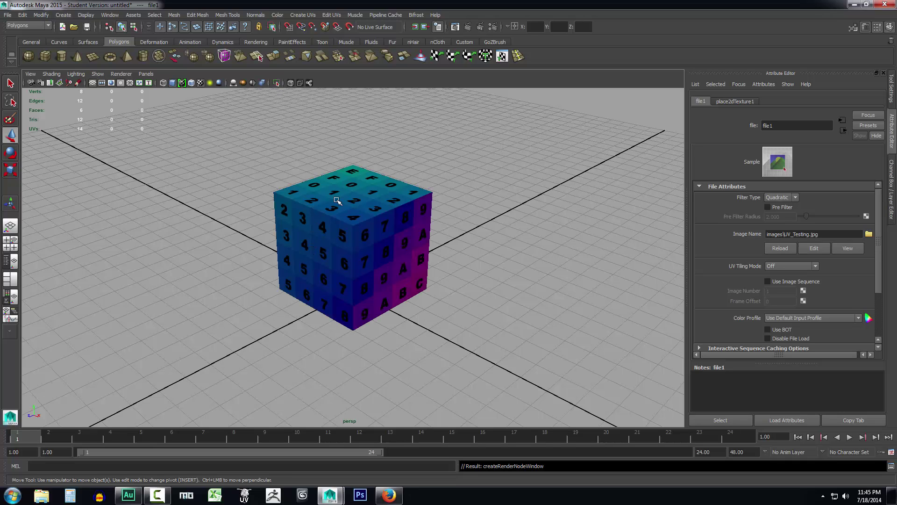
{"action": "key", "text": "alt"}
{"action": "mouse_move", "coordinate": [454, 279]}
{"action": "left_mouse_down", "text": "alt"}
{"action": "mouse_move", "coordinate": [467, 262]}
{"action": "mouse_move", "coordinate": [427, 206]}
{"action": "mouse_move", "coordinate": [484, 272]}
{"action": "mouse_move", "coordinate": [601, 266]}
{"action": "mouse_move", "coordinate": [448, 263]}
{"action": "left_mouse_up", "text": "alt"}
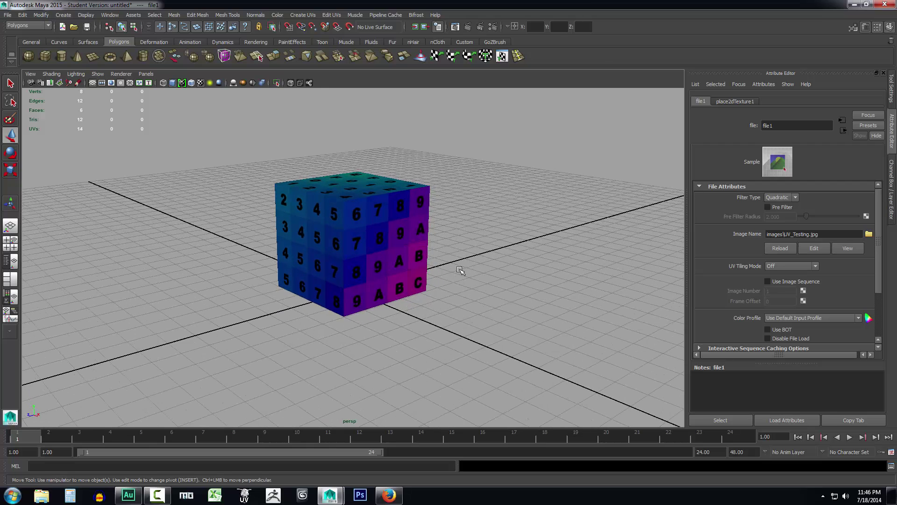
{"action": "left_click_drag", "start_coordinate": [460, 271], "coordinate": [360, 237], "text": "alt"}
{"action": "left_click", "coordinate": [380, 258]}
{"action": "key", "text": "r"}
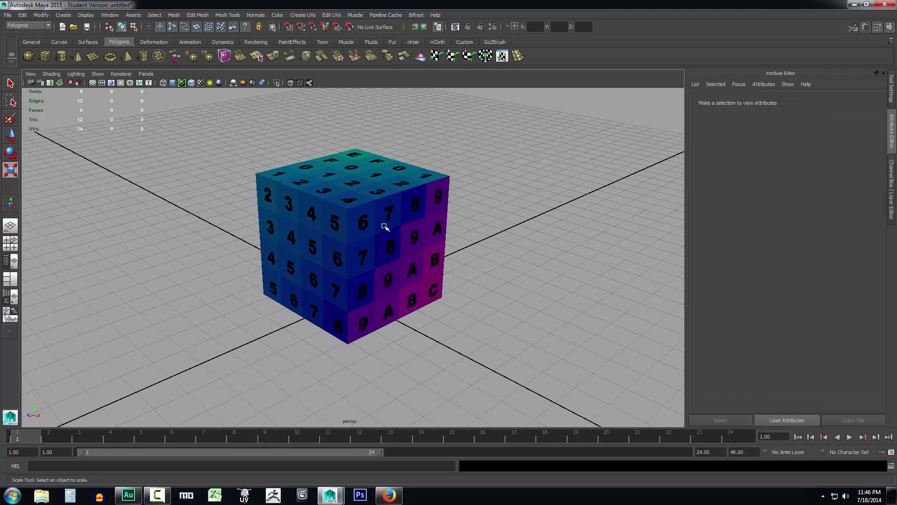
{"action": "middle_click_drag", "start_coordinate": [483, 241], "coordinate": [329, 246], "text": "alt"}
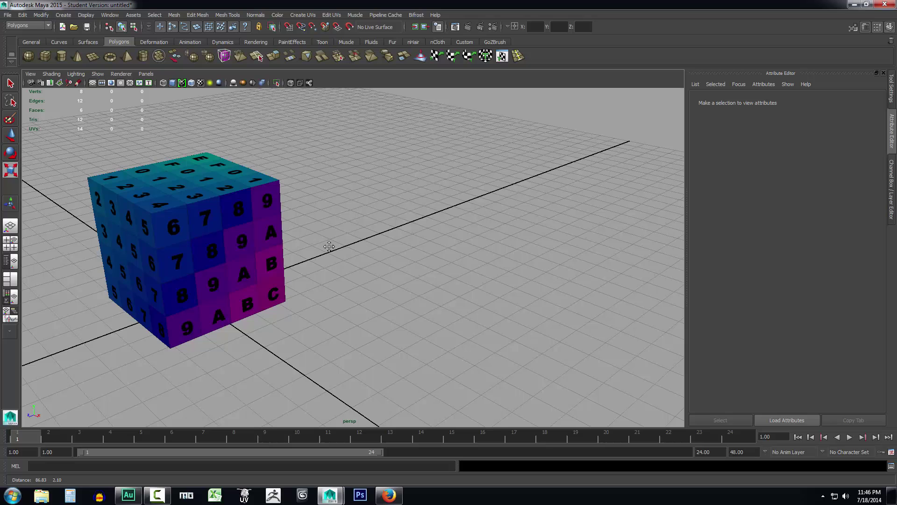
{"action": "right_click_drag", "start_coordinate": [335, 251], "coordinate": [340, 251], "text": "alt"}
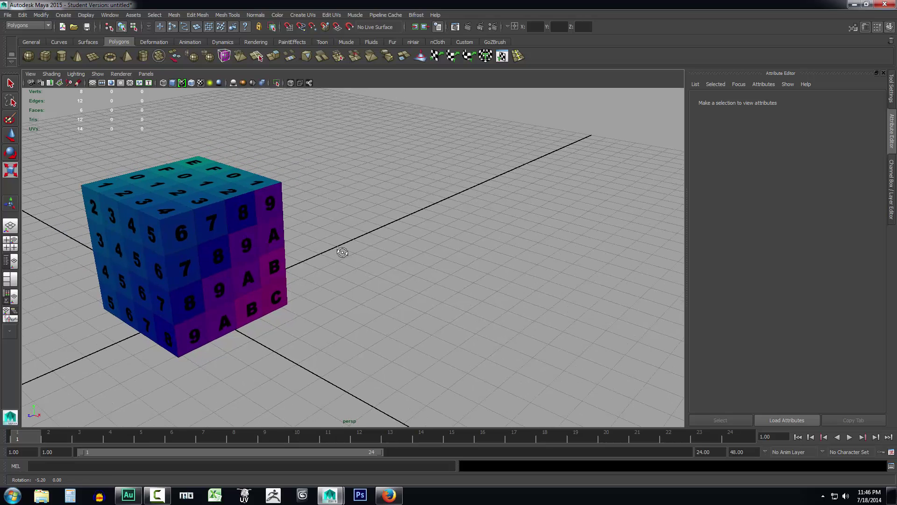
{"action": "key", "text": "r"}
Open the UV Texture Editor and resize it to sit beside the viewport.
{"action": "left_click", "coordinate": [327, 15]}
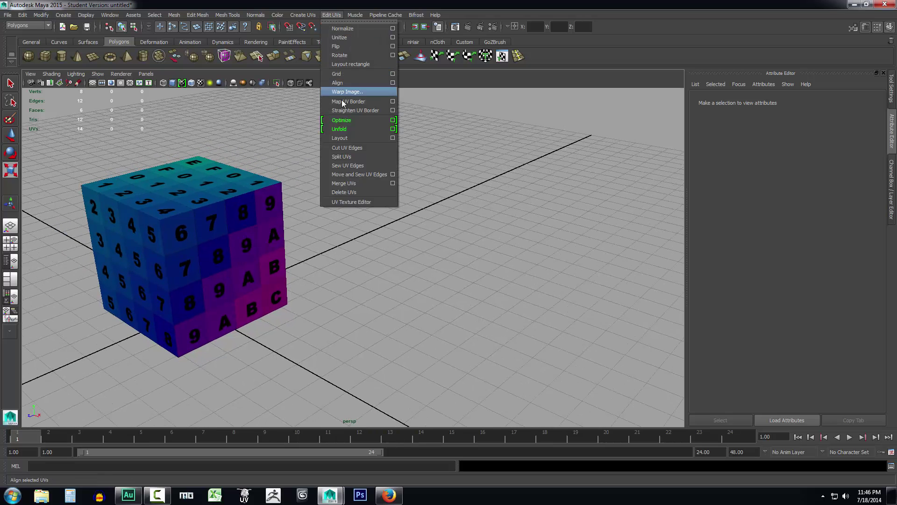
{"action": "left_click", "coordinate": [356, 202]}
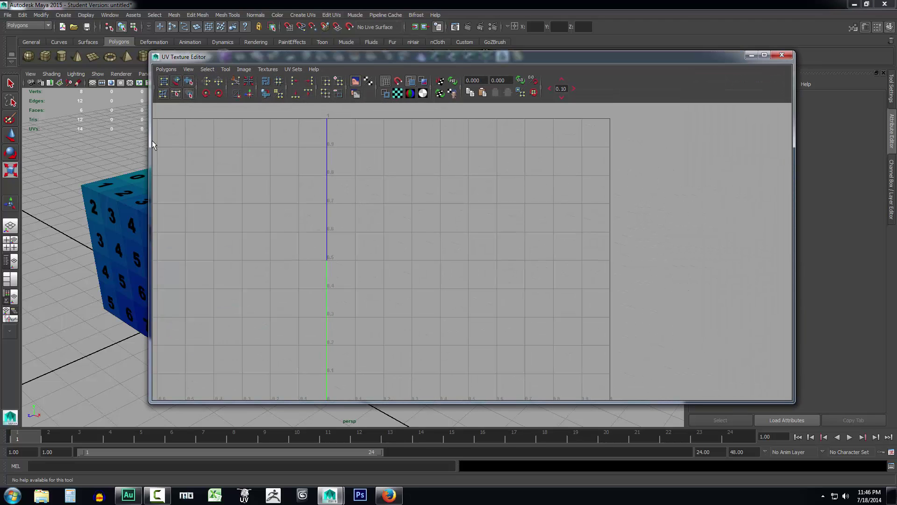
{"action": "left_click_drag", "start_coordinate": [150, 140], "coordinate": [307, 141]}
{"action": "left_click_drag", "start_coordinate": [487, 51], "coordinate": [487, 17]}
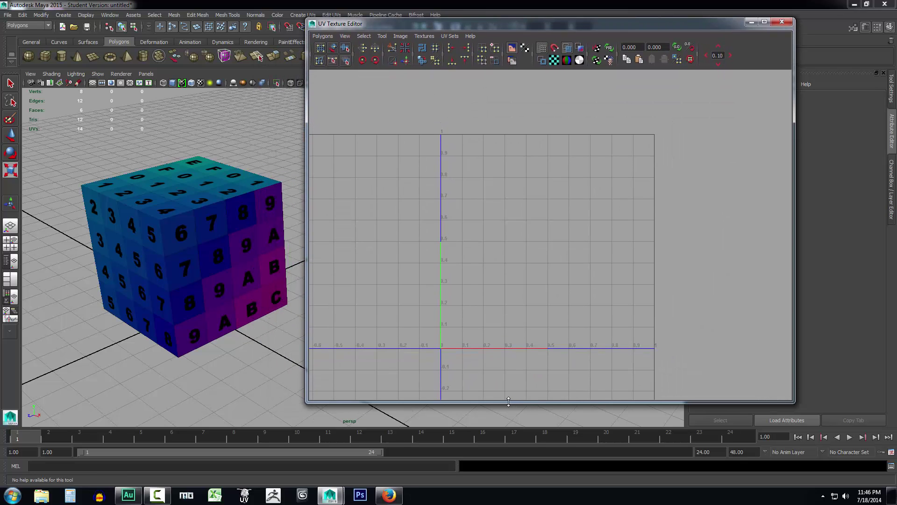
{"action": "left_click_drag", "start_coordinate": [508, 400], "coordinate": [507, 432]}
Select the cube to display its UV layout over the rainbow grid texture.
{"action": "mouse_move", "coordinate": [179, 284]}
{"action": "left_mouse_down", "text": "alt"}
{"action": "mouse_move", "coordinate": [176, 301]}
{"action": "mouse_move", "coordinate": [193, 316]}
{"action": "mouse_move", "coordinate": [194, 288]}
{"action": "left_mouse_up", "text": "alt"}
{"action": "key", "text": "r"}
{"action": "left_click", "coordinate": [218, 228]}
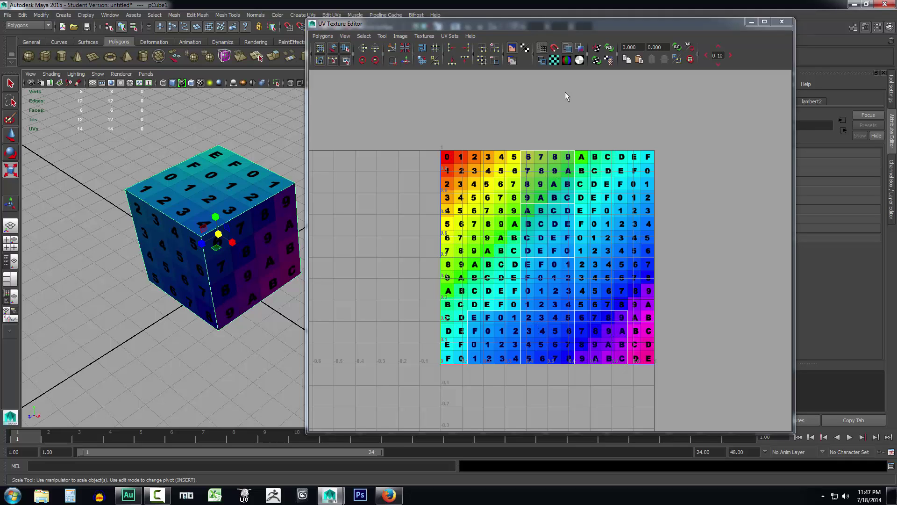
{"action": "left_click", "coordinate": [567, 48]}
{"action": "left_click", "coordinate": [567, 49]}
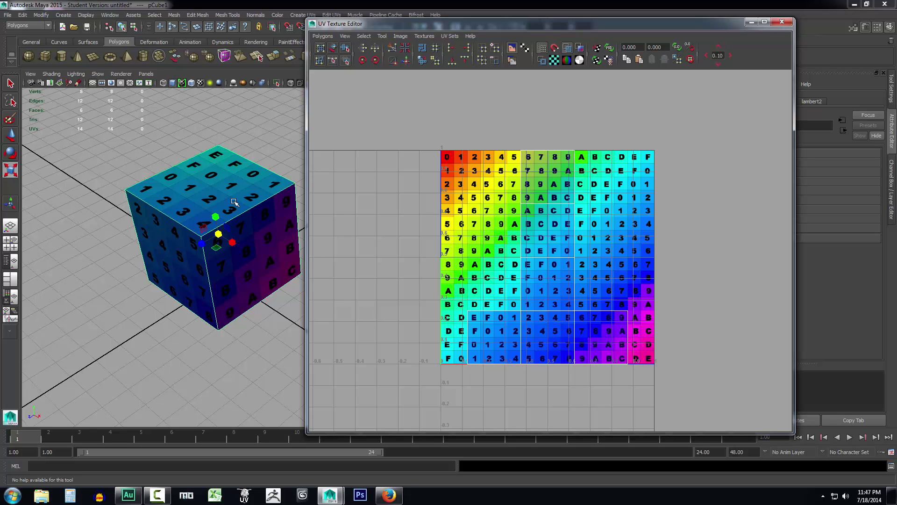
{"action": "middle_click_drag", "start_coordinate": [234, 254], "coordinate": [213, 252], "text": "alt"}
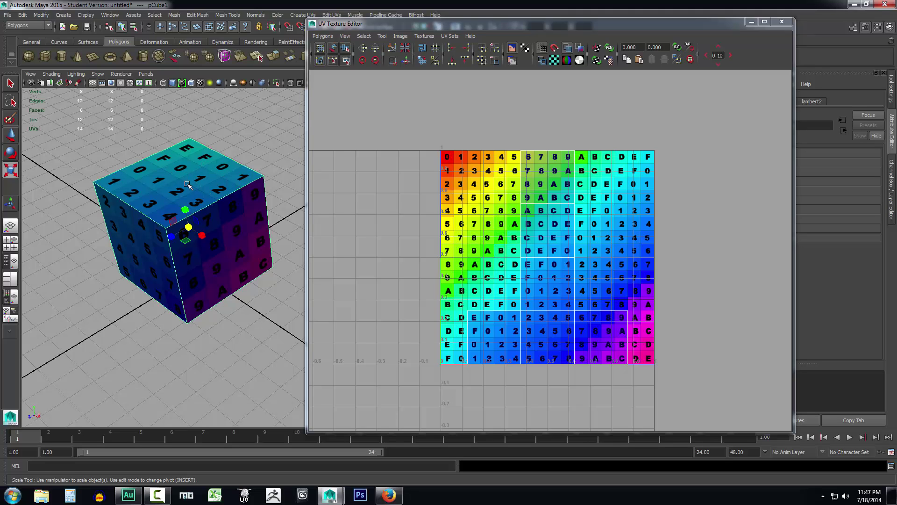
Switch to face selection and select the cube's top face.
{"action": "right_click", "coordinate": [195, 201]}
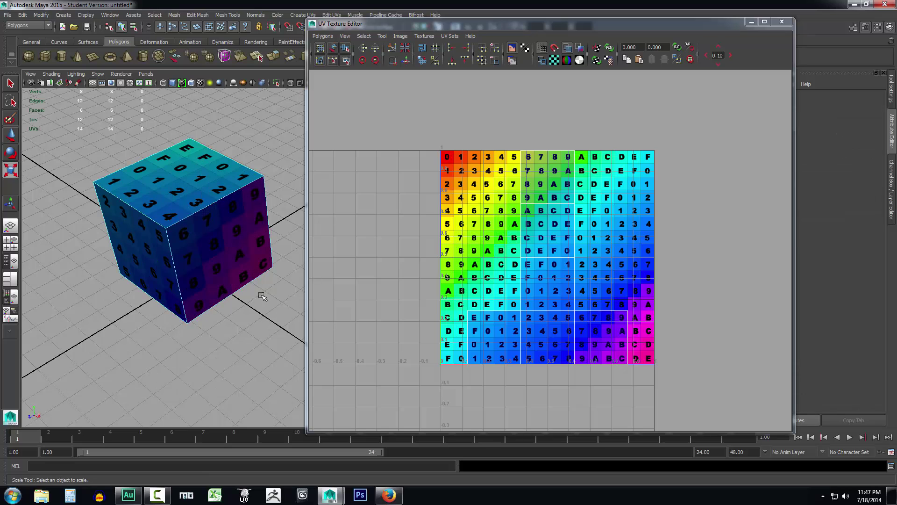
{"action": "left_click", "coordinate": [181, 180]}
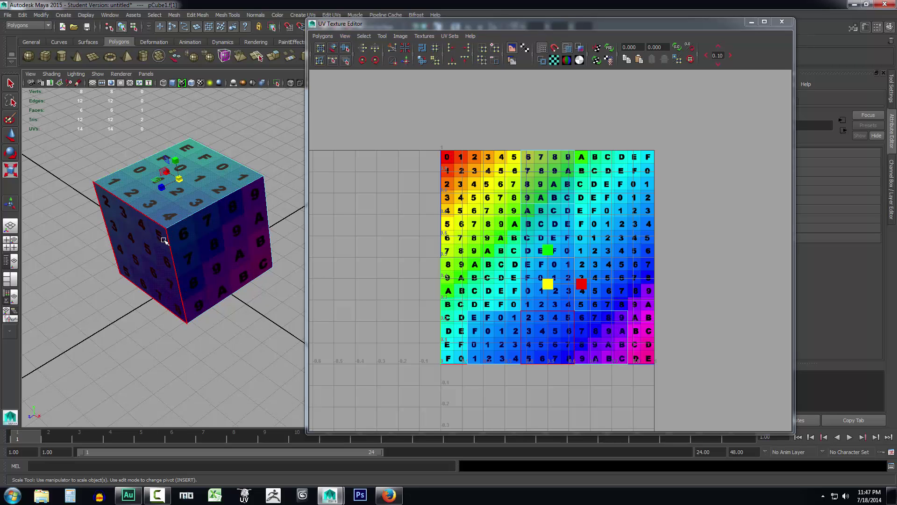
{"action": "scroll", "coordinate": [552, 319], "scroll_direction": "up", "scroll_amount": 3}
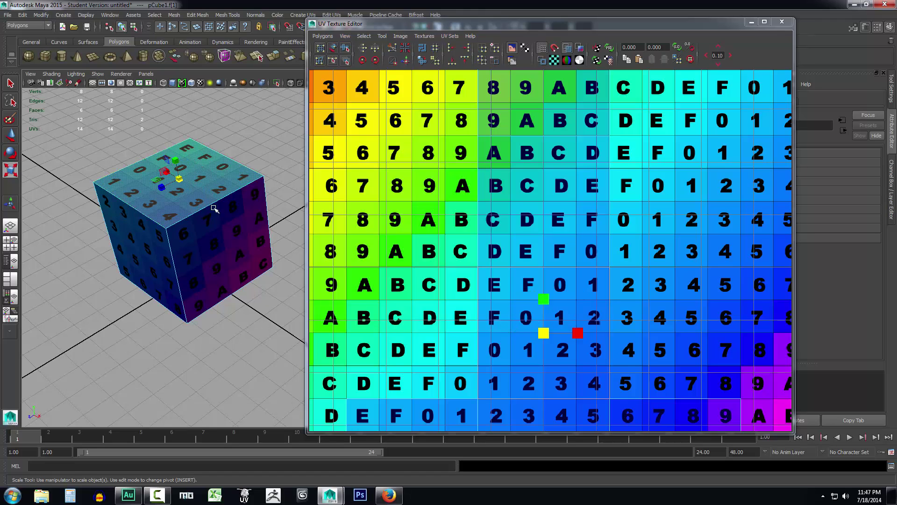
{"action": "scroll", "coordinate": [254, 335], "scroll_direction": "down", "scroll_amount": 5}
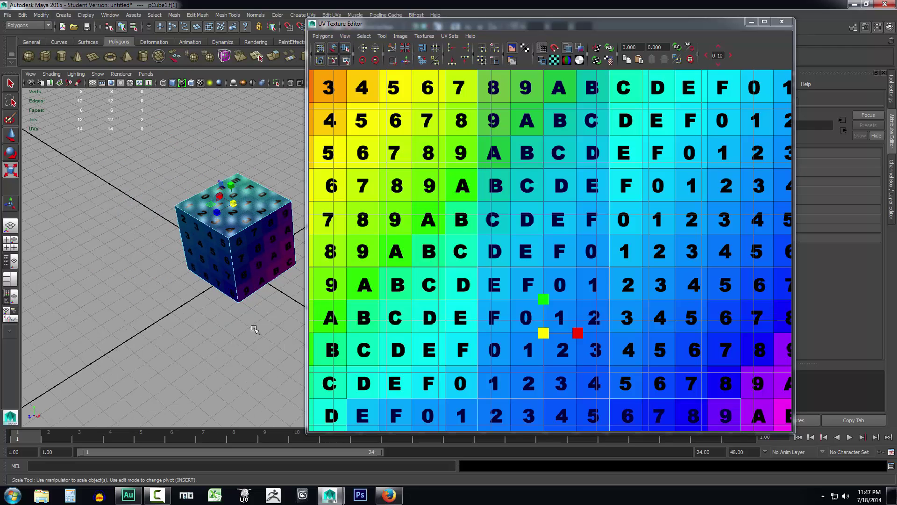
{"action": "scroll", "coordinate": [524, 304], "scroll_direction": "down", "scroll_amount": 3}
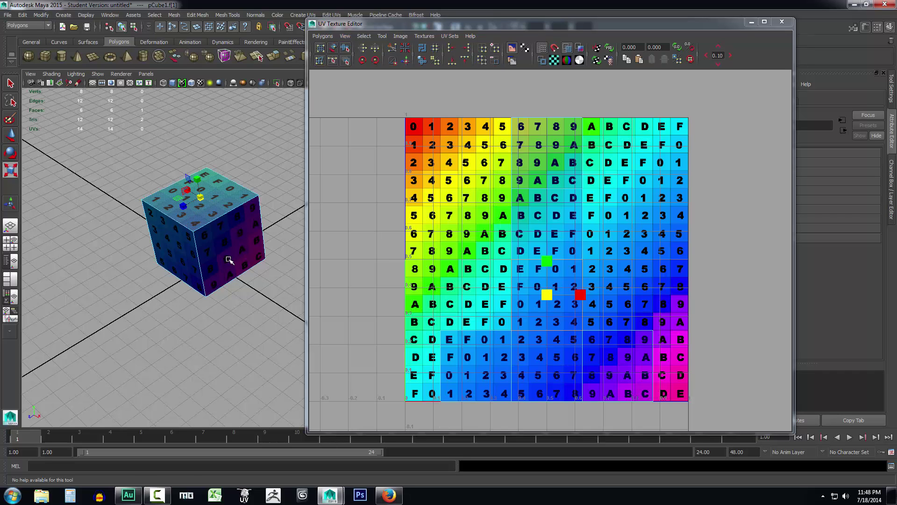
Select all eight cube vertices and detach them with Edit Mesh > Detach.
{"action": "left_click_drag", "start_coordinate": [236, 290], "coordinate": [202, 226], "text": "alt"}
{"action": "right_click", "coordinate": [205, 228]}
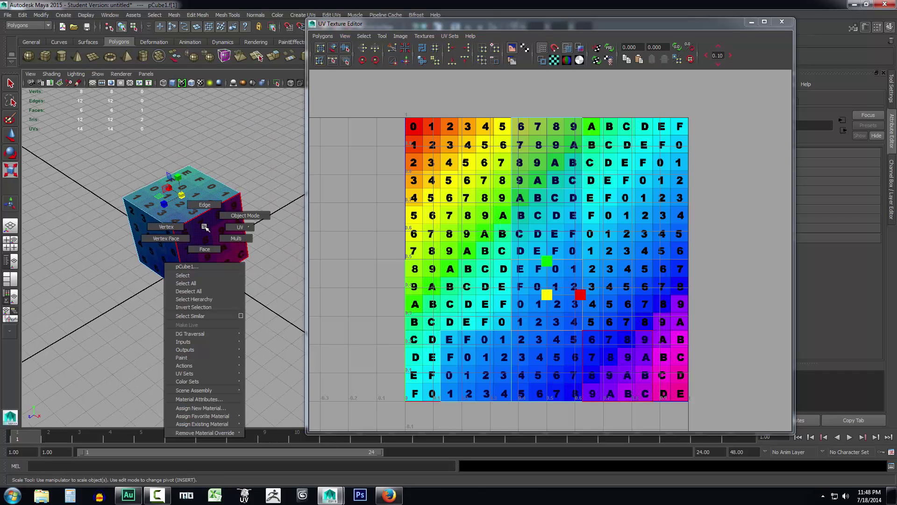
{"action": "left_click", "coordinate": [166, 226]}
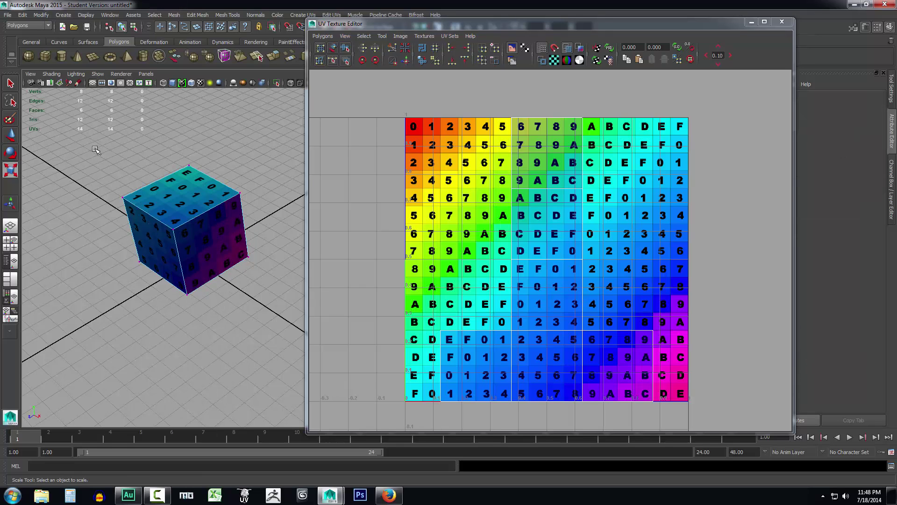
{"action": "left_click_drag", "start_coordinate": [112, 161], "coordinate": [280, 357]}
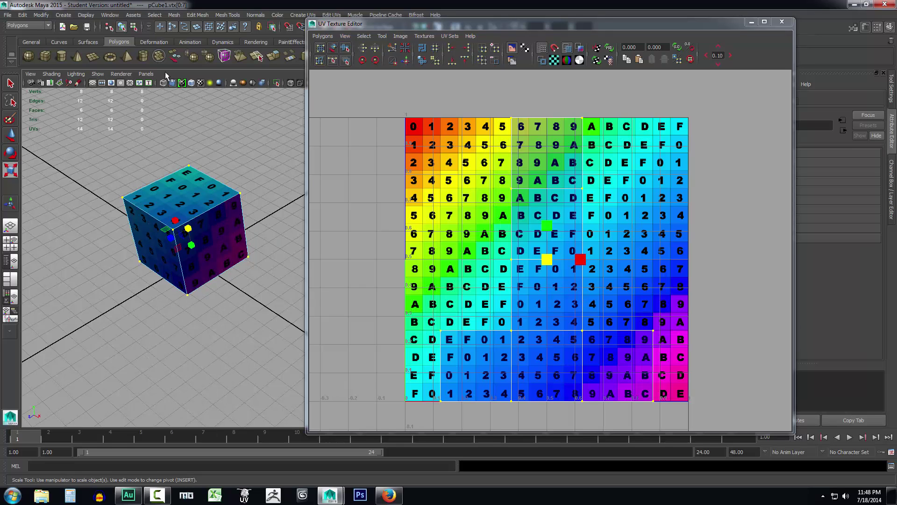
{"action": "left_click", "coordinate": [200, 15]}
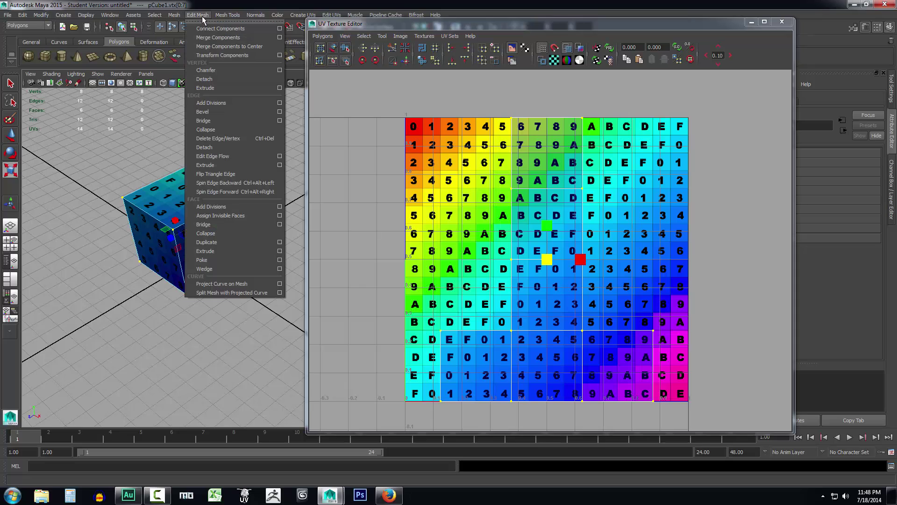
{"action": "left_click", "coordinate": [206, 83]}
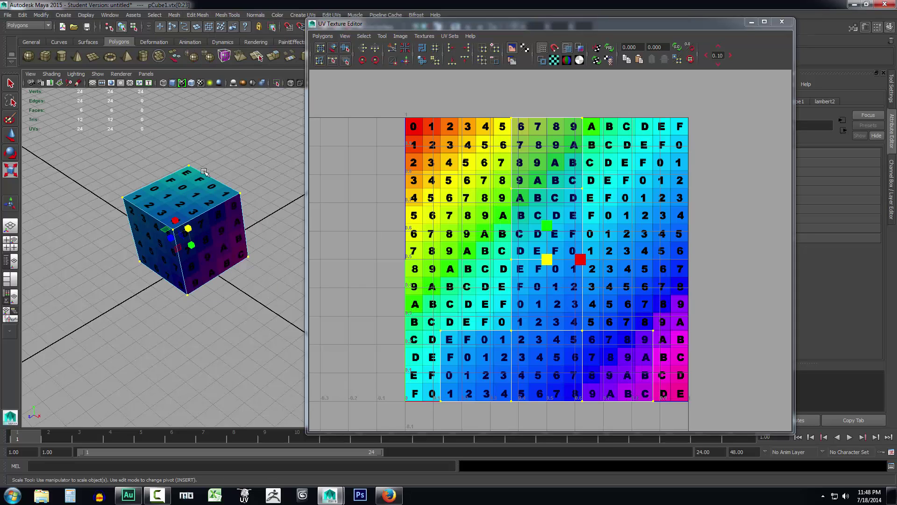
Select the detached top face and move it down onto the grid.
{"action": "right_click_drag", "start_coordinate": [180, 199], "coordinate": [216, 253]}
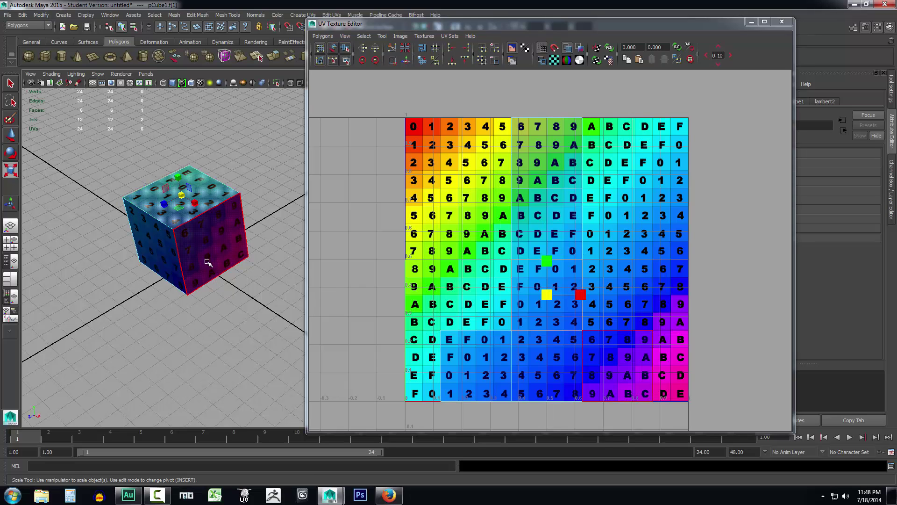
{"action": "left_click", "coordinate": [184, 202]}
{"action": "key", "text": "w"}
{"action": "left_click_drag", "start_coordinate": [183, 202], "coordinate": [83, 309]}
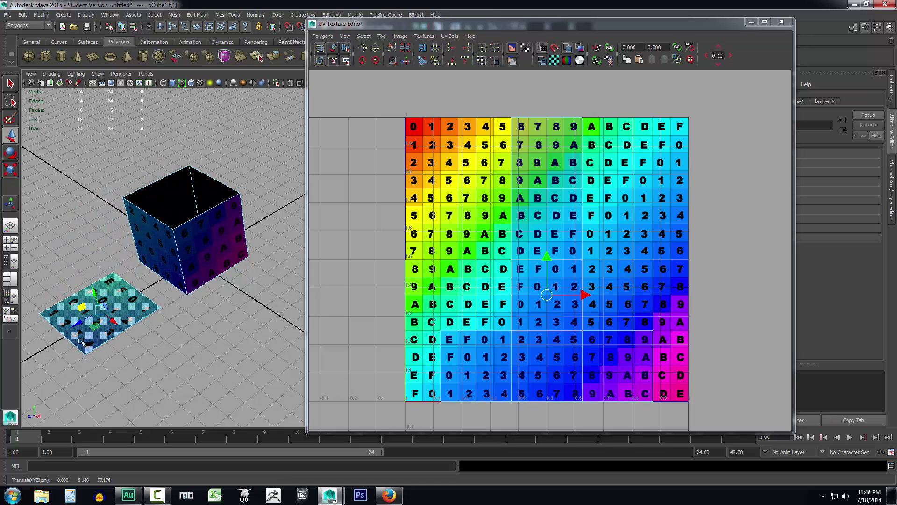
Move the detached face down and to the left onto the grid beside the open cube.
{"action": "left_click_drag", "start_coordinate": [144, 354], "coordinate": [236, 217], "text": "alt"}
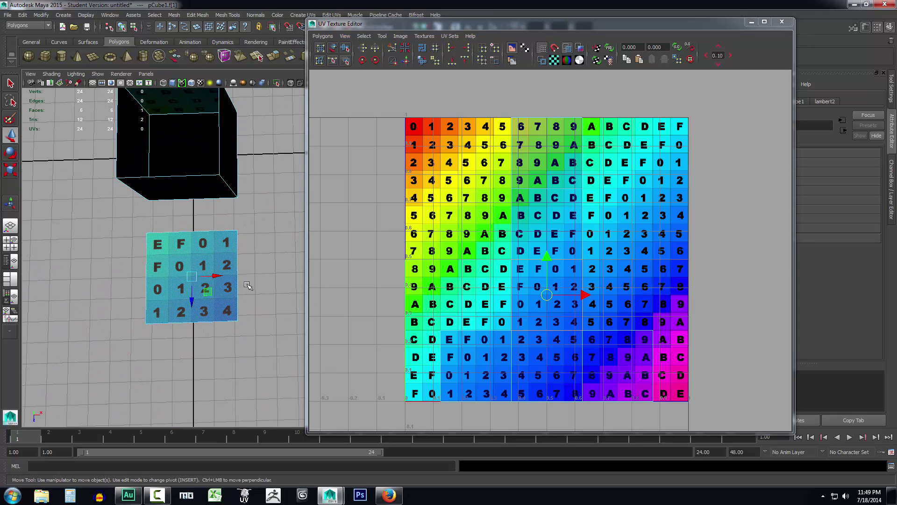
{"action": "left_click_drag", "start_coordinate": [248, 288], "coordinate": [274, 289], "text": "alt"}
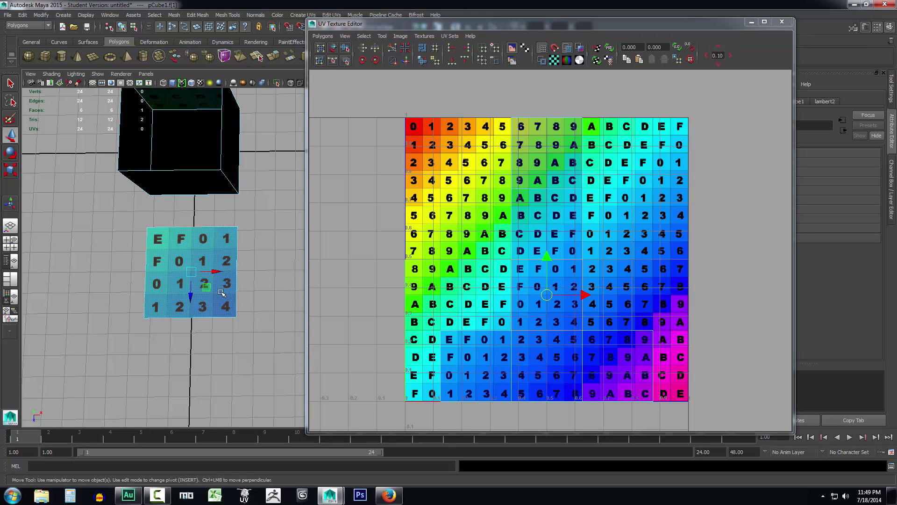
{"action": "left_click_drag", "start_coordinate": [206, 287], "coordinate": [232, 292]}
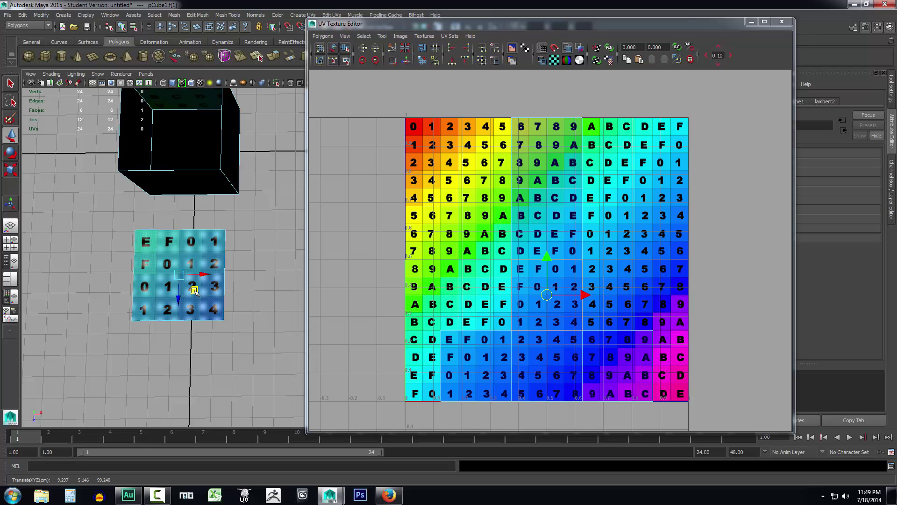
{"action": "left_click_drag", "start_coordinate": [194, 289], "coordinate": [208, 304]}
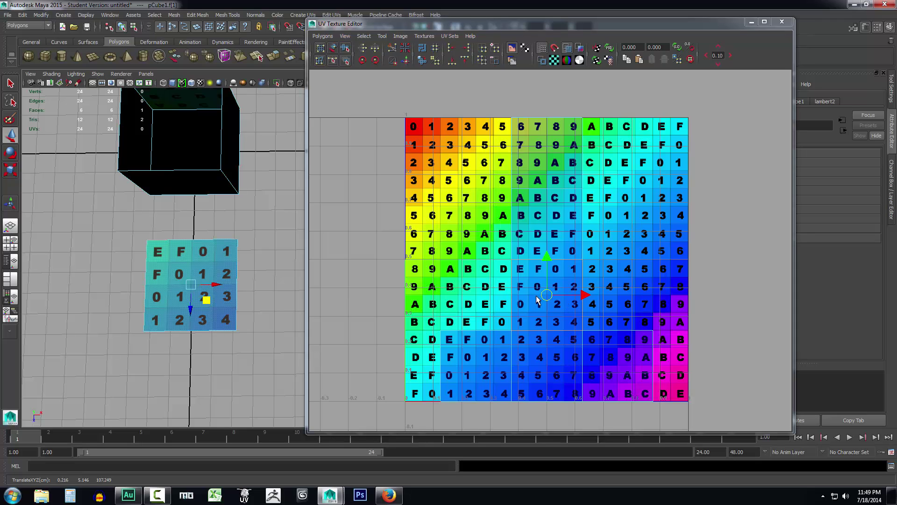
Switch the UV Texture Editor to UV selection mode.
{"action": "right_click_drag", "start_coordinate": [536, 297], "coordinate": [533, 312]}
{"action": "left_click", "coordinate": [508, 290]}
{"action": "left_click", "coordinate": [530, 291]}
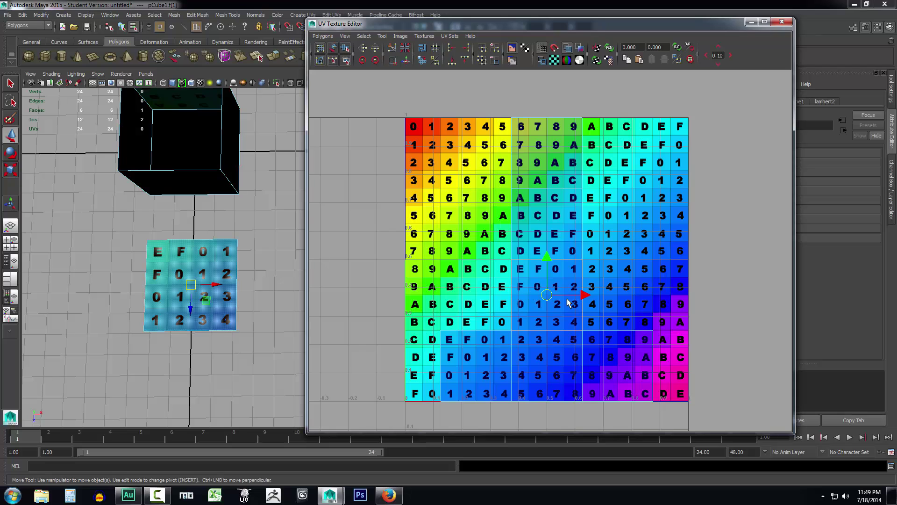
Drag the detached face's UV shell onto the orange top-left cells, numbers 2–8.
{"action": "left_click_drag", "start_coordinate": [547, 296], "coordinate": [457, 172]}
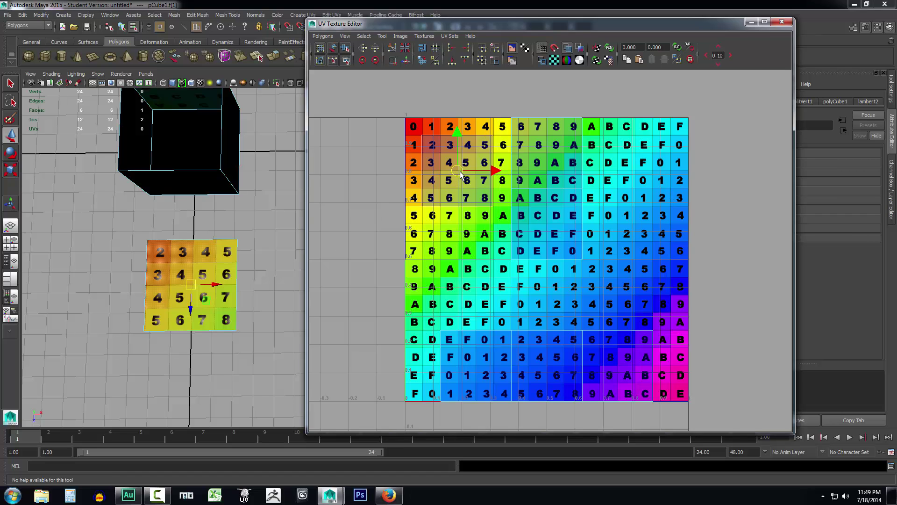
{"action": "left_click_drag", "start_coordinate": [461, 179], "coordinate": [641, 173]}
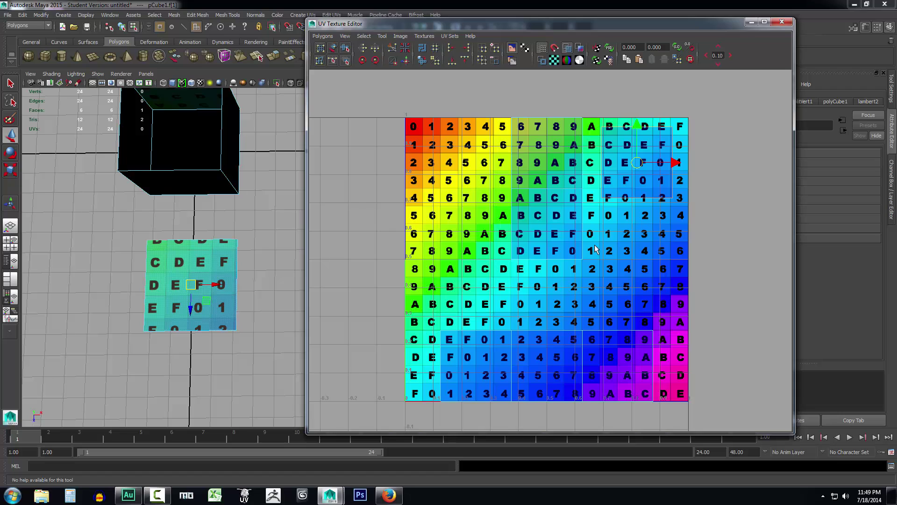
{"action": "left_click_drag", "start_coordinate": [640, 166], "coordinate": [452, 166]}
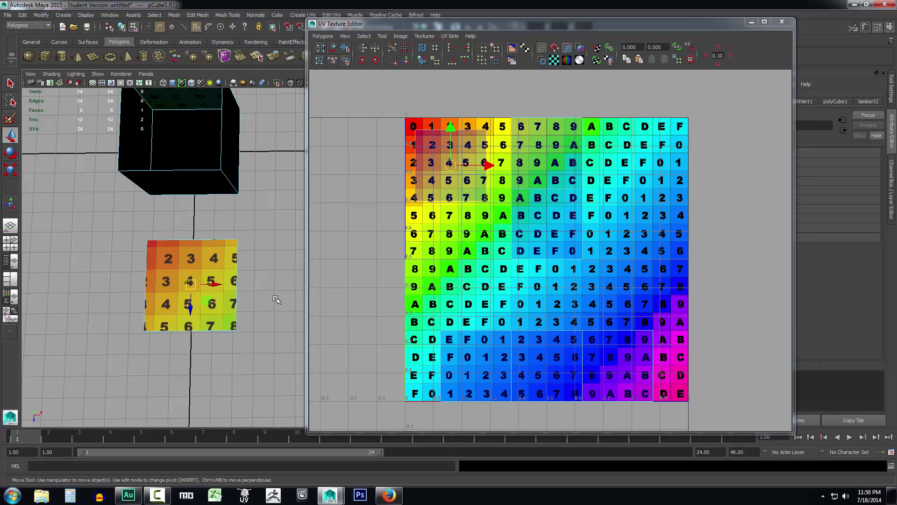
{"action": "left_click_drag", "start_coordinate": [274, 296], "coordinate": [192, 334], "text": "alt"}
{"action": "left_click_drag", "start_coordinate": [252, 271], "coordinate": [230, 280], "text": "alt"}
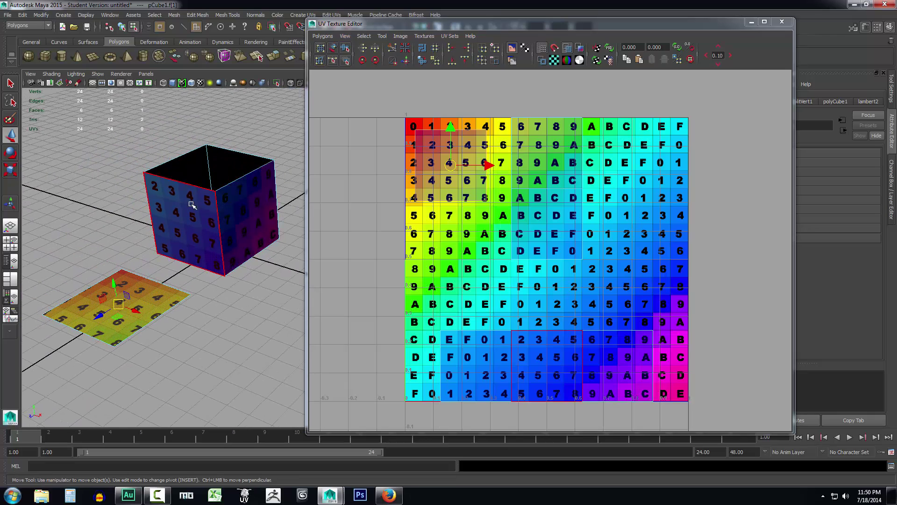
Undo the UV move so the face shows E F 0 1, and frame both objects.
{"action": "left_click", "coordinate": [476, 244]}
{"action": "key", "text": "ctrl+z"}
{"action": "key", "text": "ctrl+z"}
{"action": "key", "text": "ctrl+z"}
{"action": "key", "text": "ctrl+z"}
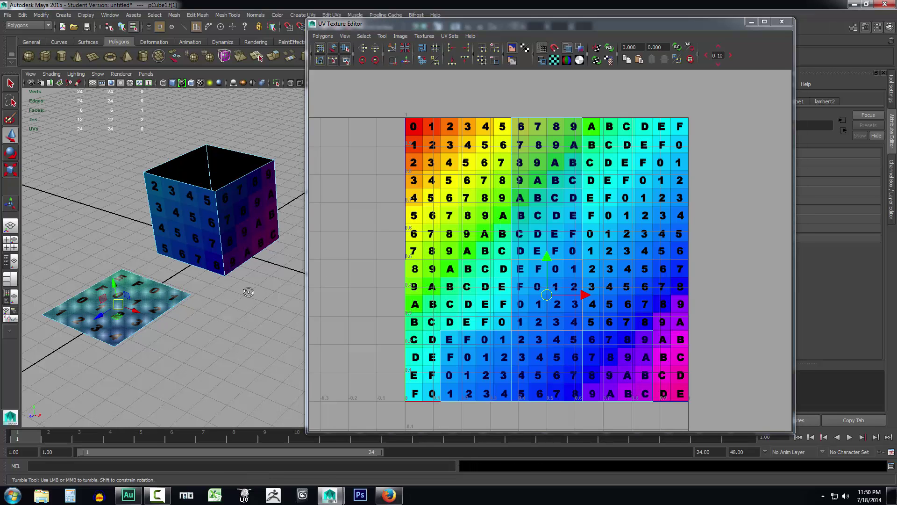
{"action": "key", "text": "f"}
{"action": "left_click_drag", "start_coordinate": [235, 278], "coordinate": [228, 335], "text": "alt"}
{"action": "key", "text": "a"}
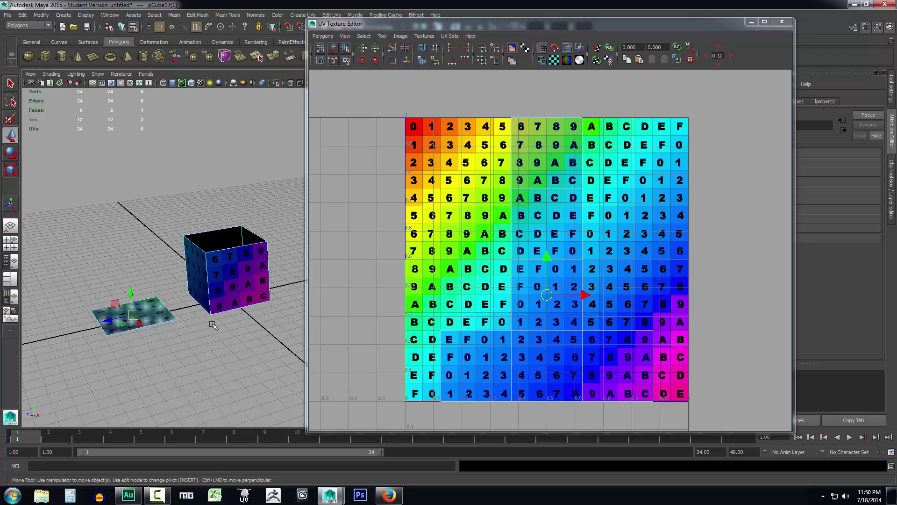
{"action": "left_click_drag", "start_coordinate": [233, 334], "coordinate": [252, 334], "text": "alt"}
{"action": "right_click_drag", "start_coordinate": [252, 334], "coordinate": [256, 325], "text": "alt"}
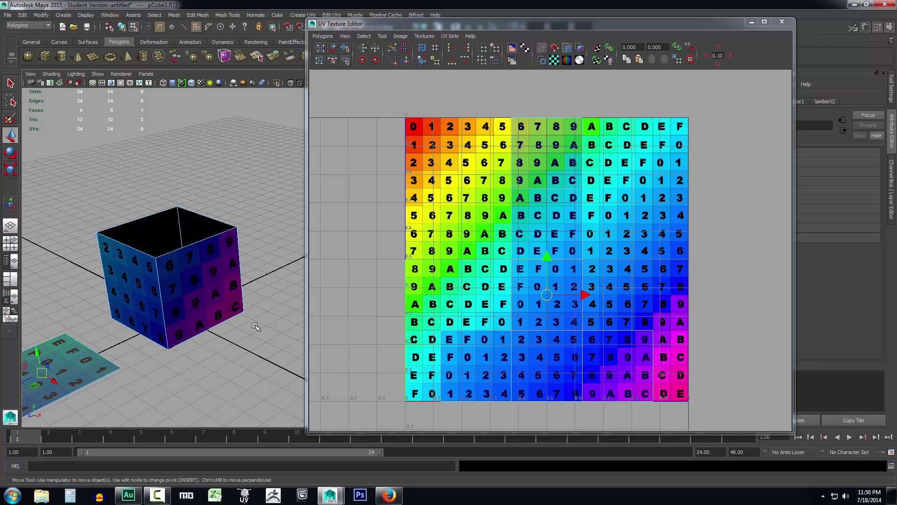
In vertex mode, pull one corner of the detached face far to the right.
{"action": "right_click", "coordinate": [199, 257]}
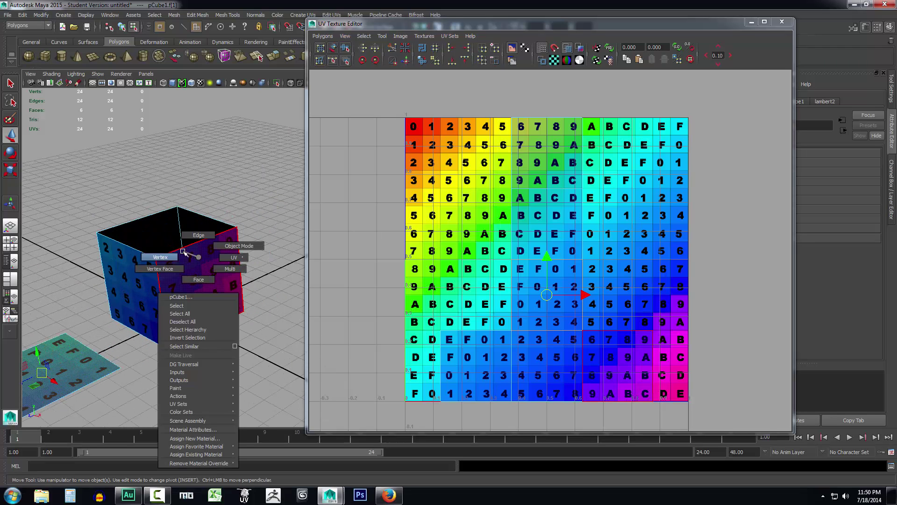
{"action": "left_click", "coordinate": [160, 257]}
{"action": "middle_click_drag", "start_coordinate": [100, 356], "coordinate": [154, 343], "text": "alt"}
{"action": "right_click_drag", "start_coordinate": [155, 344], "coordinate": [182, 315], "text": "alt"}
{"action": "left_click_drag", "start_coordinate": [182, 316], "coordinate": [132, 284], "text": "alt"}
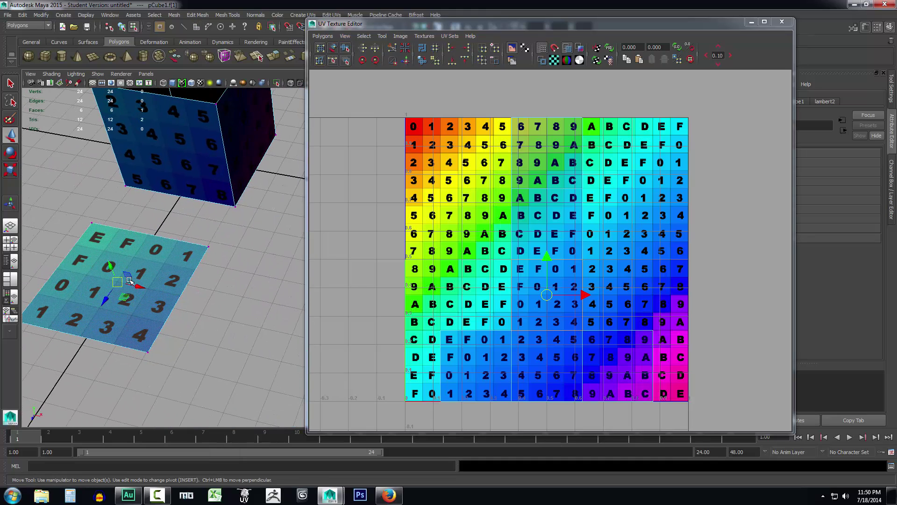
{"action": "left_click_drag", "start_coordinate": [201, 240], "coordinate": [217, 276]}
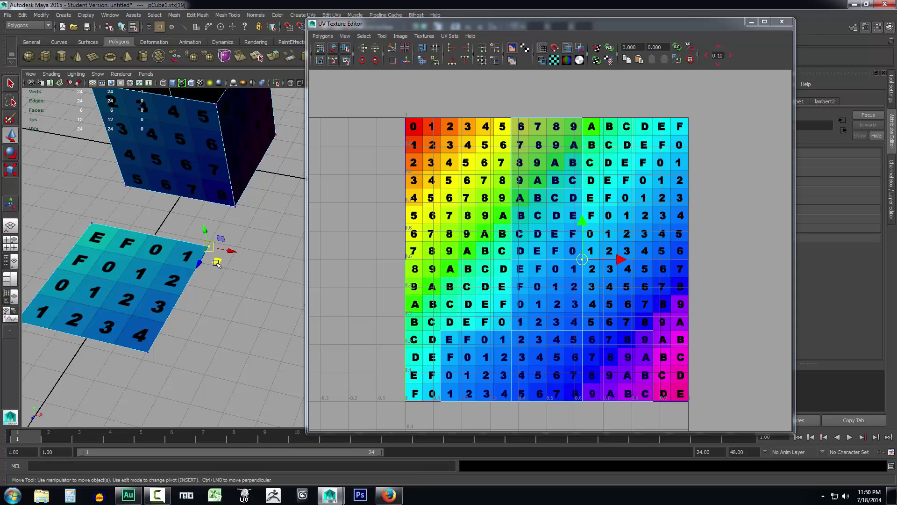
{"action": "left_click_drag", "start_coordinate": [217, 264], "coordinate": [265, 306]}
Drag that corner's UV up-right to warp the texture, then undo the warp.
{"action": "middle_click_drag", "start_coordinate": [236, 318], "coordinate": [188, 295], "text": "alt"}
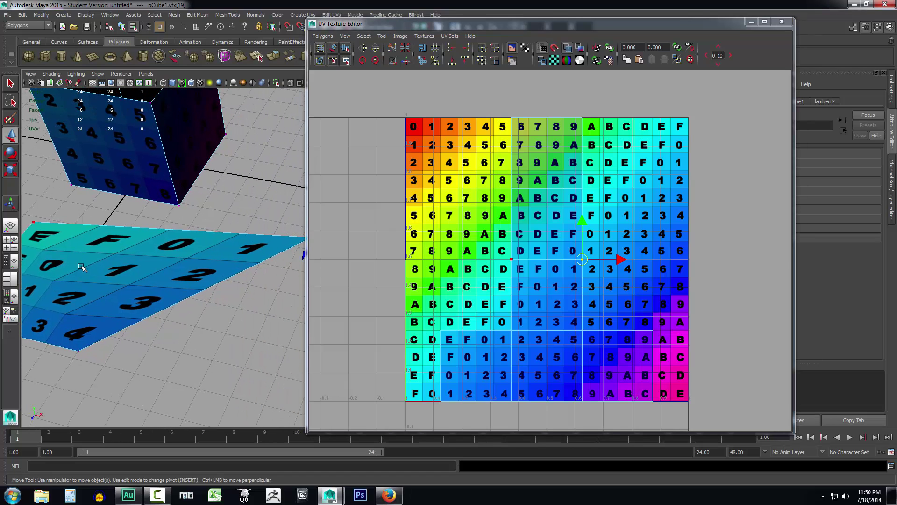
{"action": "scroll", "coordinate": [131, 303], "scroll_direction": "down", "scroll_amount": 3}
{"action": "scroll", "coordinate": [222, 306], "scroll_direction": "down", "scroll_amount": 1}
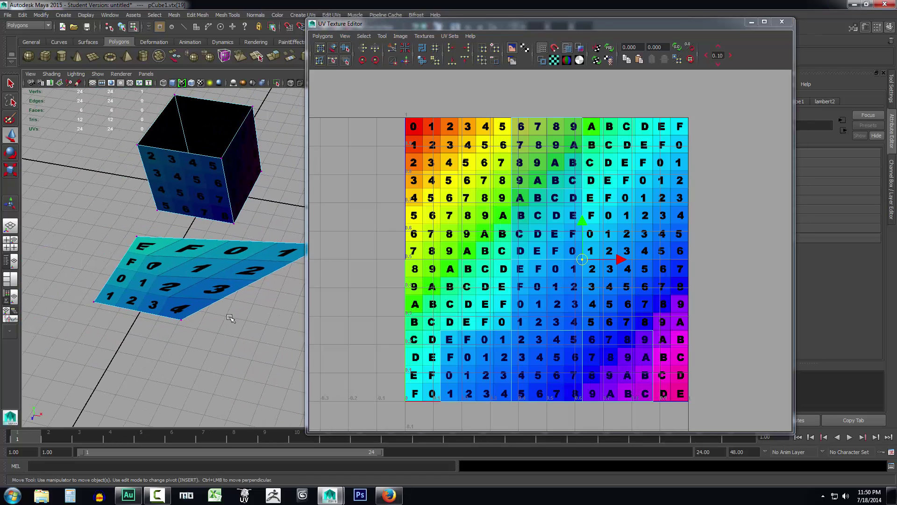
{"action": "middle_click_drag", "start_coordinate": [227, 320], "coordinate": [182, 337], "text": "alt"}
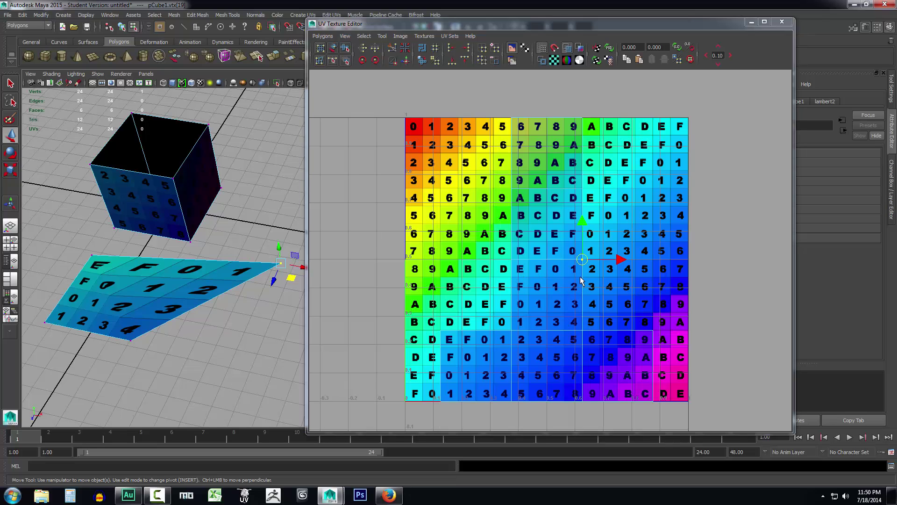
{"action": "left_click_drag", "start_coordinate": [581, 260], "coordinate": [653, 199]}
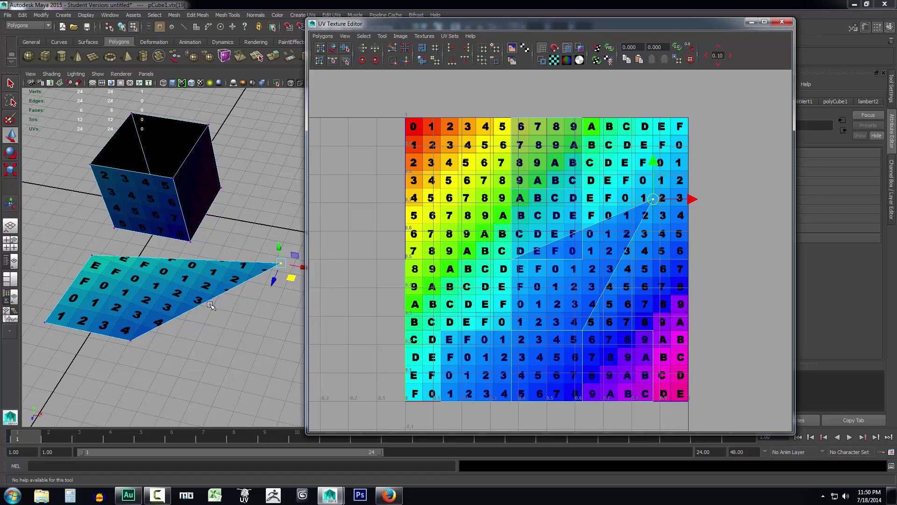
{"action": "key", "text": "ctrl+z"}
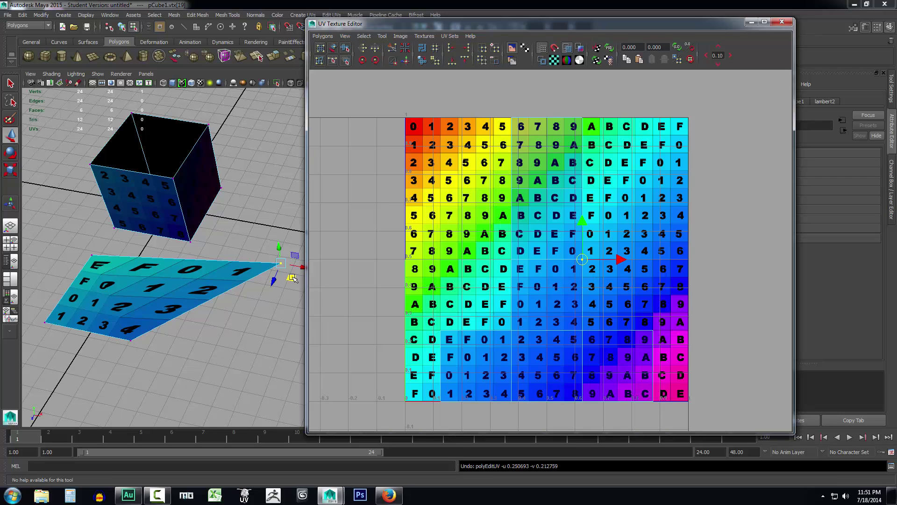
Drag the stretched corner vertex back left, undoing the last corner move.
{"action": "left_click_drag", "start_coordinate": [297, 280], "coordinate": [182, 284]}
{"action": "key", "text": "ctrl+z"}
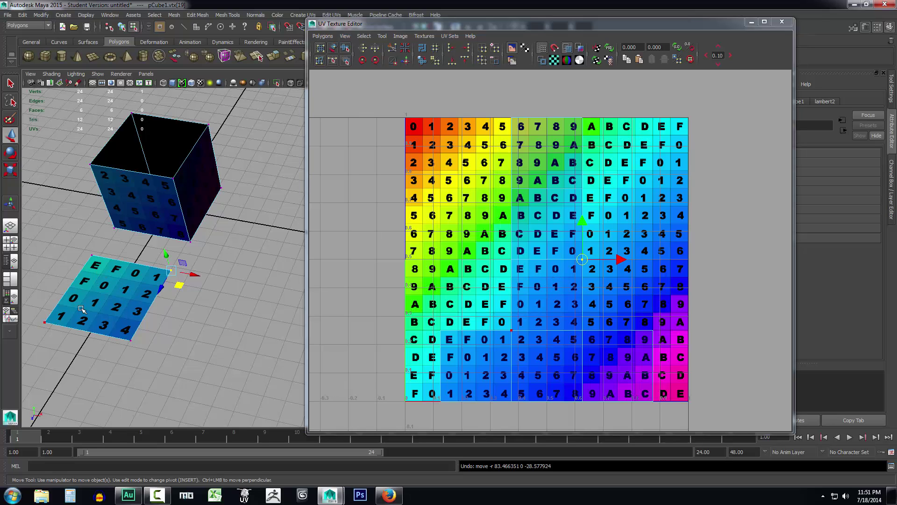
{"action": "left_click_drag", "start_coordinate": [214, 309], "coordinate": [220, 312], "text": "alt"}
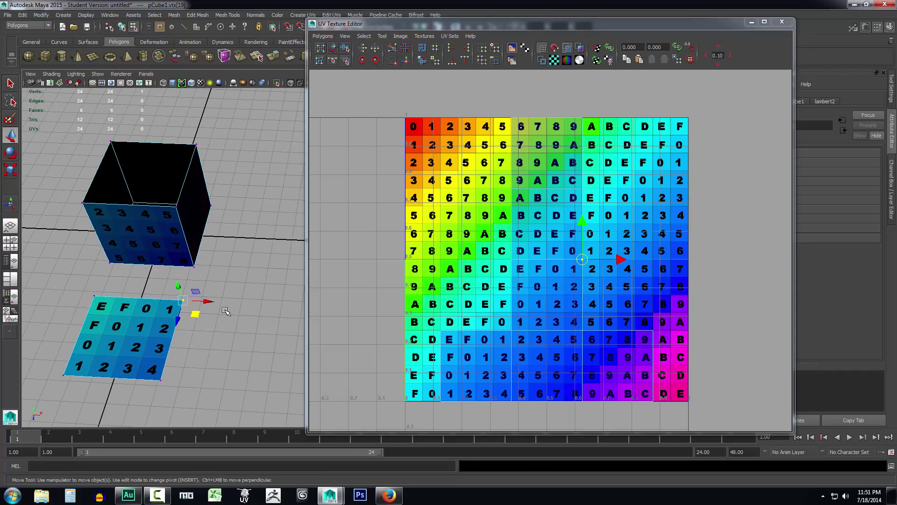
Orbit to a lower, closer view, then set the UV editor selection to Face.
{"action": "left_click_drag", "start_coordinate": [222, 350], "coordinate": [217, 333], "text": "alt"}
{"action": "mouse_move", "coordinate": [217, 333]}
{"action": "middle_mouse_down", "text": "alt"}
{"action": "mouse_move", "coordinate": [215, 349]}
{"action": "mouse_move", "coordinate": [219, 341]}
{"action": "middle_mouse_up", "text": "alt"}
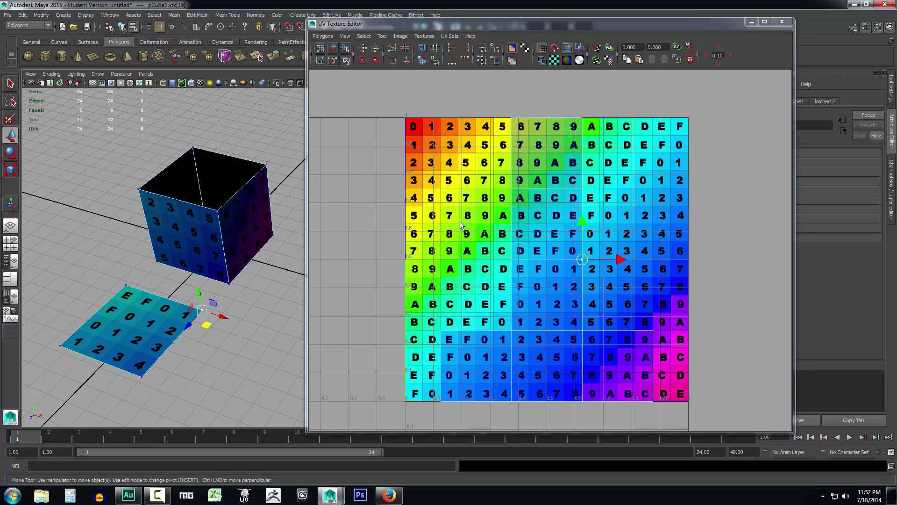
{"action": "right_click_drag", "start_coordinate": [557, 287], "coordinate": [556, 310]}
Move face f[1]'s UVs to the orange top-left corner and reposition top face f[2]'s UVs.
{"action": "left_click", "coordinate": [551, 299]}
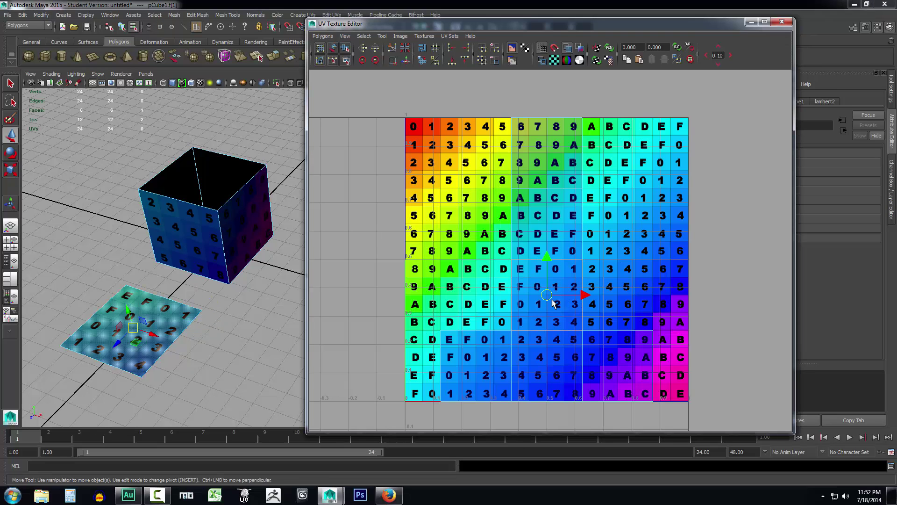
{"action": "left_click_drag", "start_coordinate": [553, 301], "coordinate": [458, 163]}
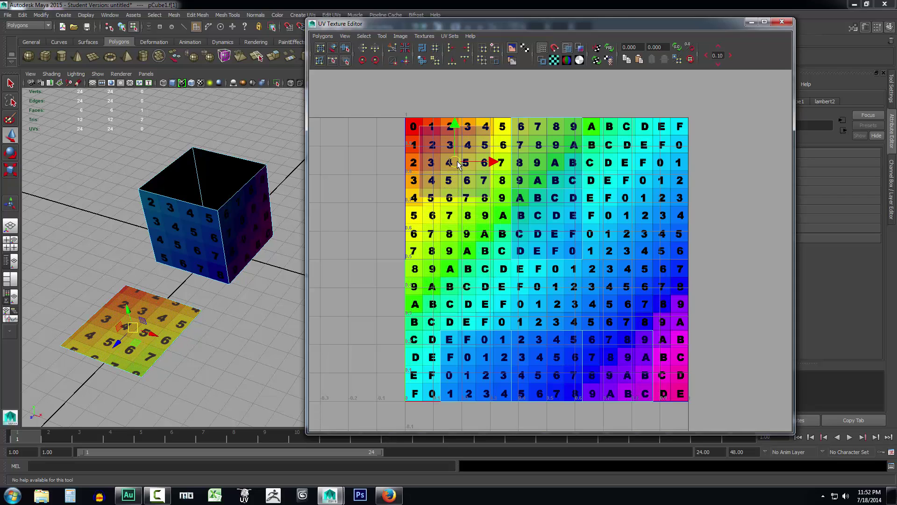
{"action": "left_click", "coordinate": [555, 228]}
{"action": "left_click_drag", "start_coordinate": [547, 226], "coordinate": [453, 234]}
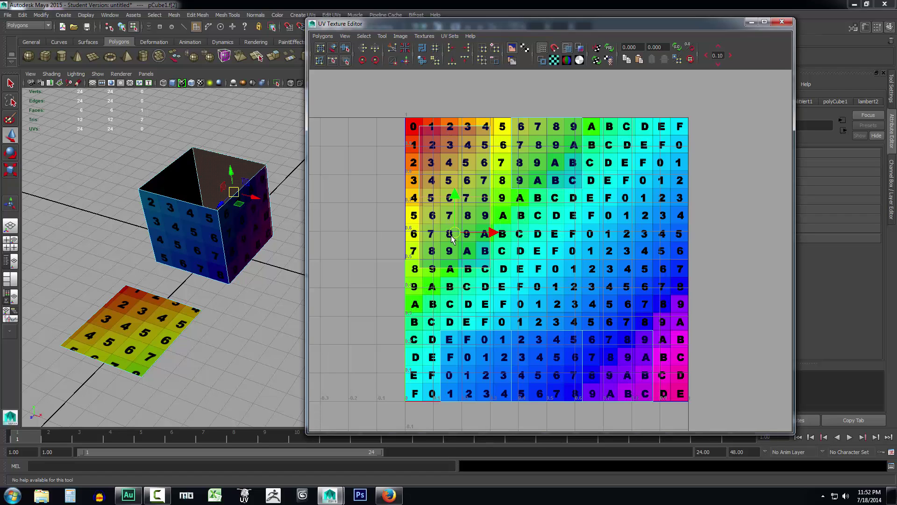
{"action": "left_click_drag", "start_coordinate": [458, 237], "coordinate": [540, 259]}
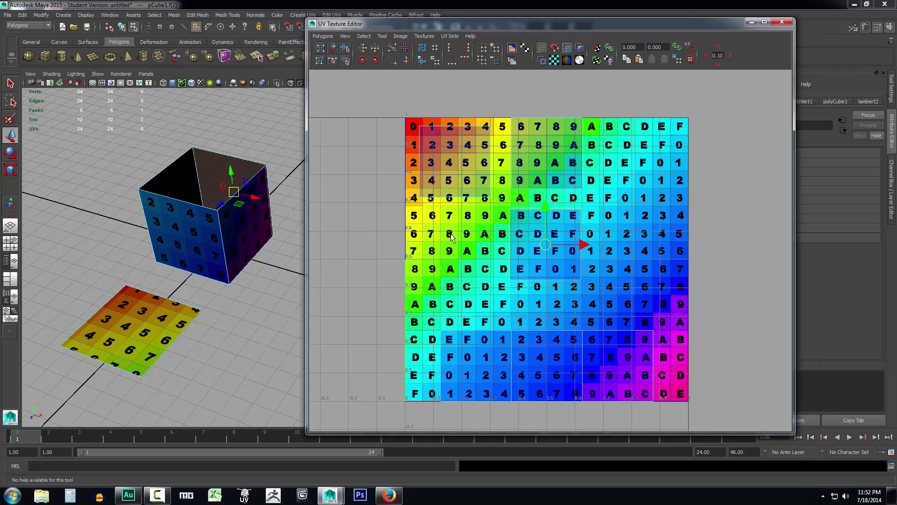